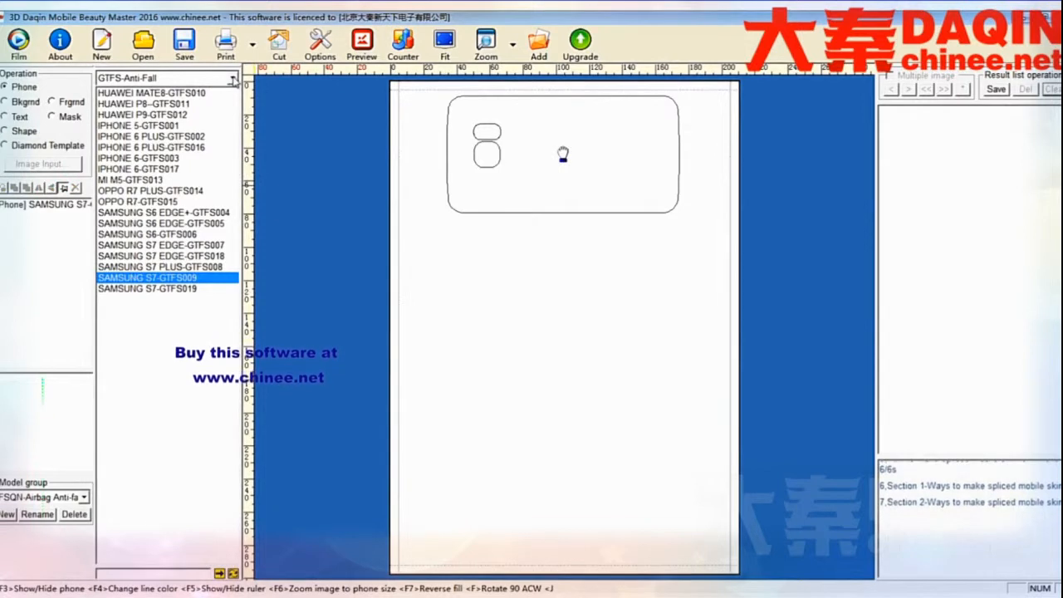
Add an IPHONE 6-DDFHFS002 template from the FHFS-Anti-slip antifall group, rotate it to landscape and place it below the Samsung outline.
left_click(233, 78)
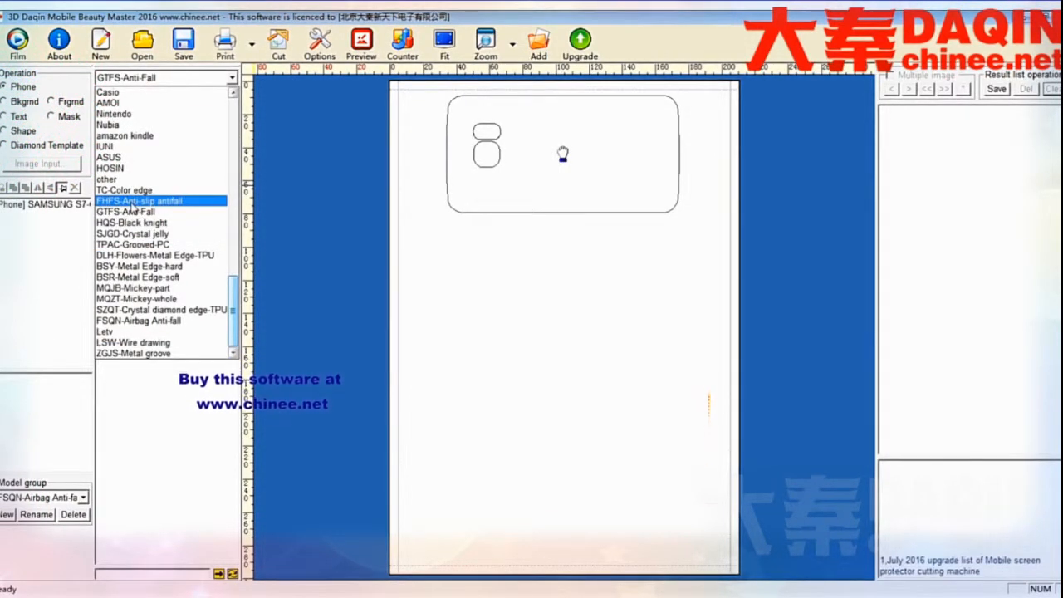
left_click(132, 202)
double_click(142, 119)
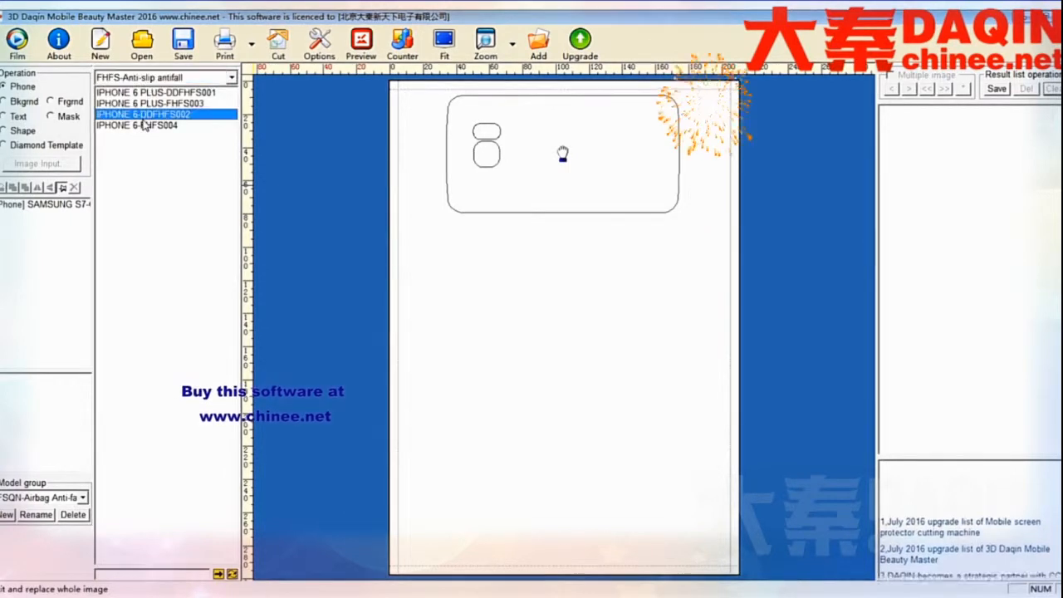
key("F8")
left_click_drag(572, 397, 573, 282)
left_click(534, 335)
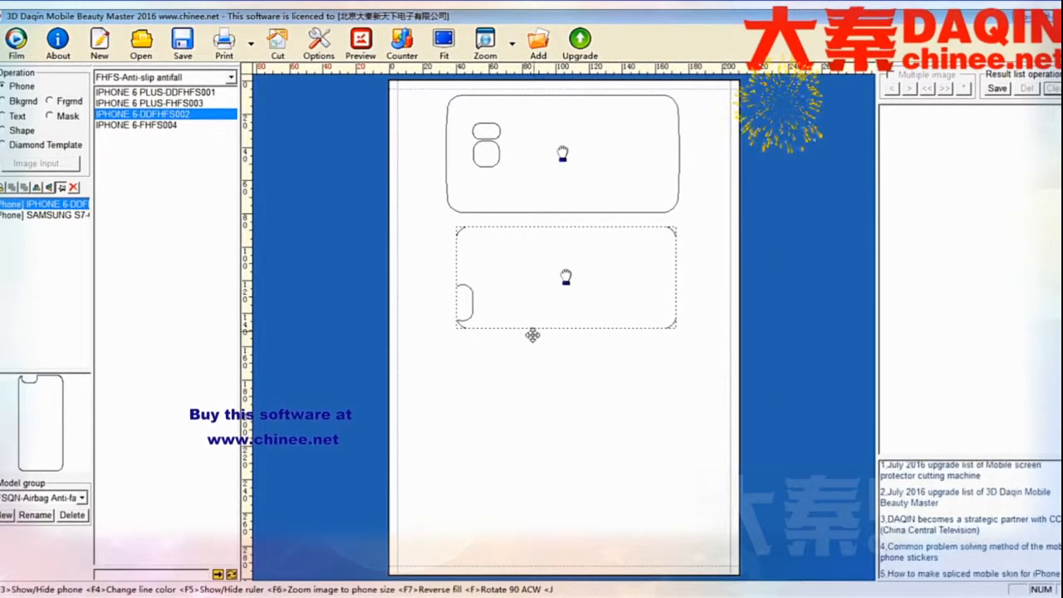
Add a second IPHONE 6-DDFHFS002 template, rotate it to landscape and place it near the page's lower edge.
double_click(145, 115)
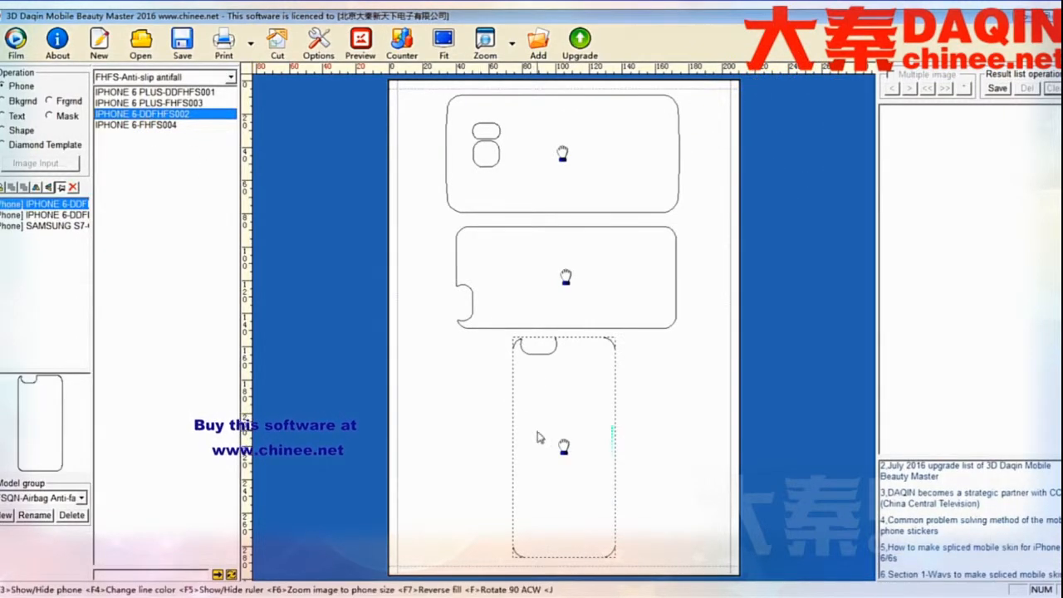
key("F8")
left_click_drag(569, 458, 570, 508)
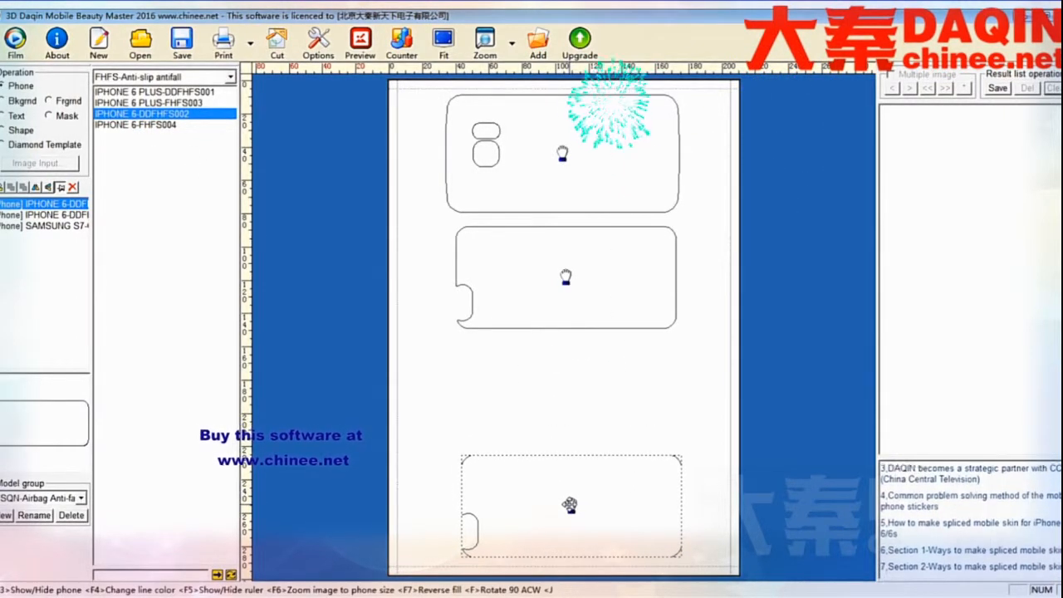
left_click(544, 415)
Add an IPHONE 6-GTFS003 template from the GTFS-Anti-Fall group, rotated to landscape, in the gap between the two iPhone 6 outlines.
left_click(230, 77)
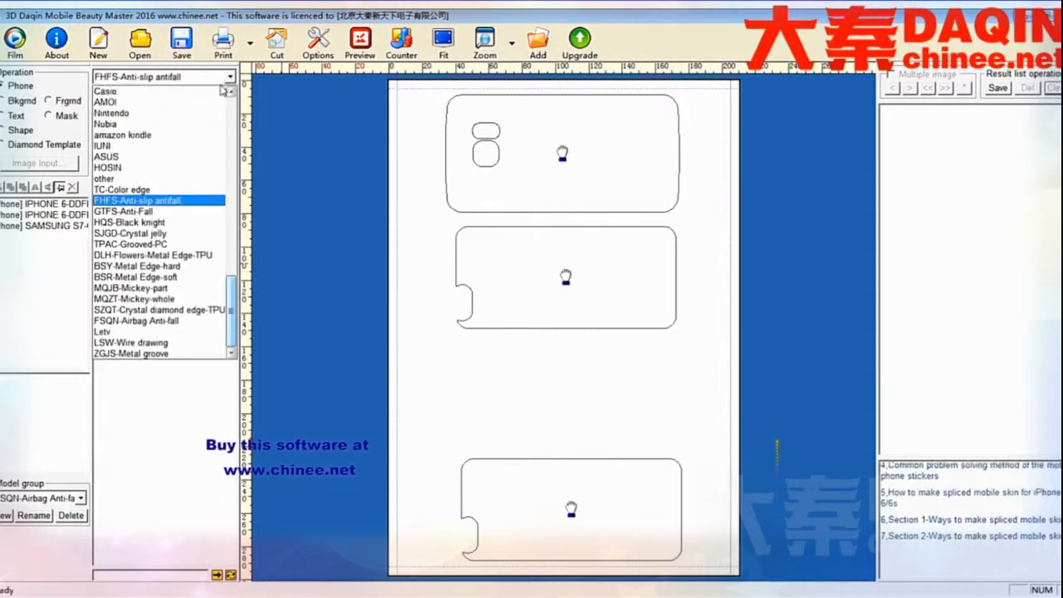
left_click(171, 211)
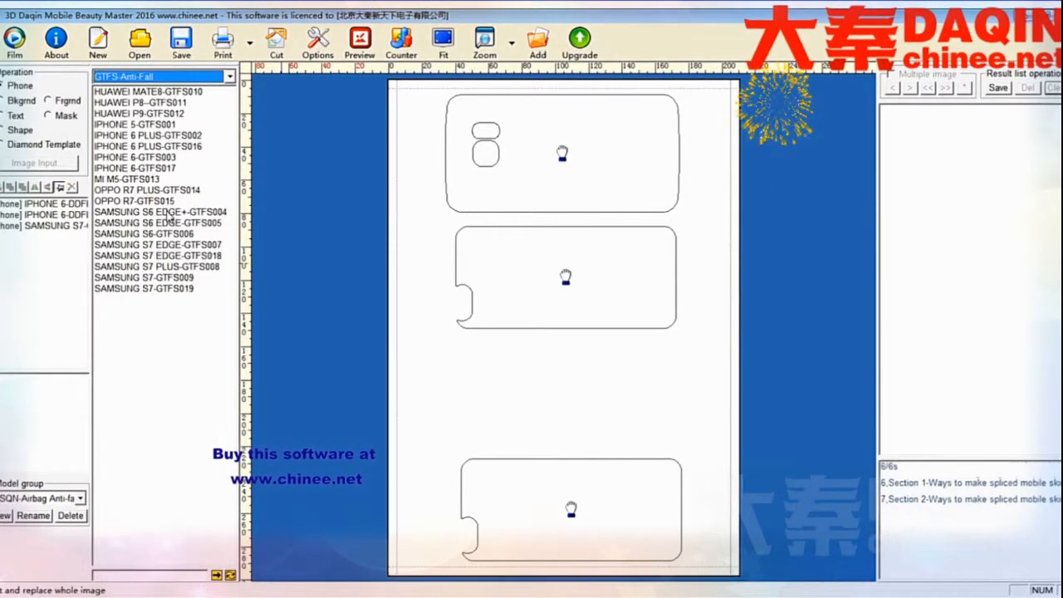
double_click(134, 157)
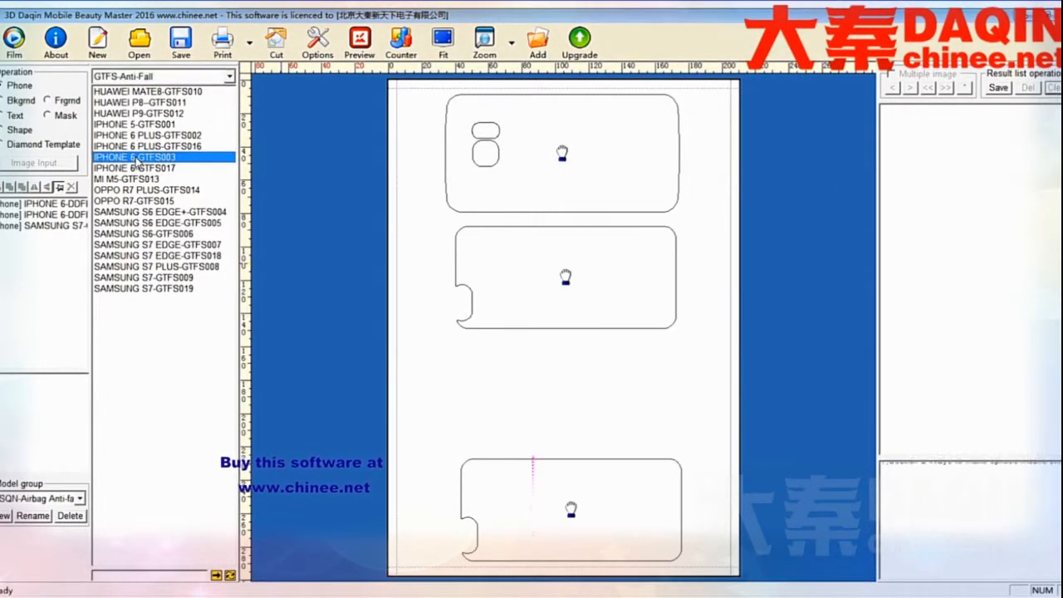
left_click_drag(555, 323, 559, 389)
key("f")
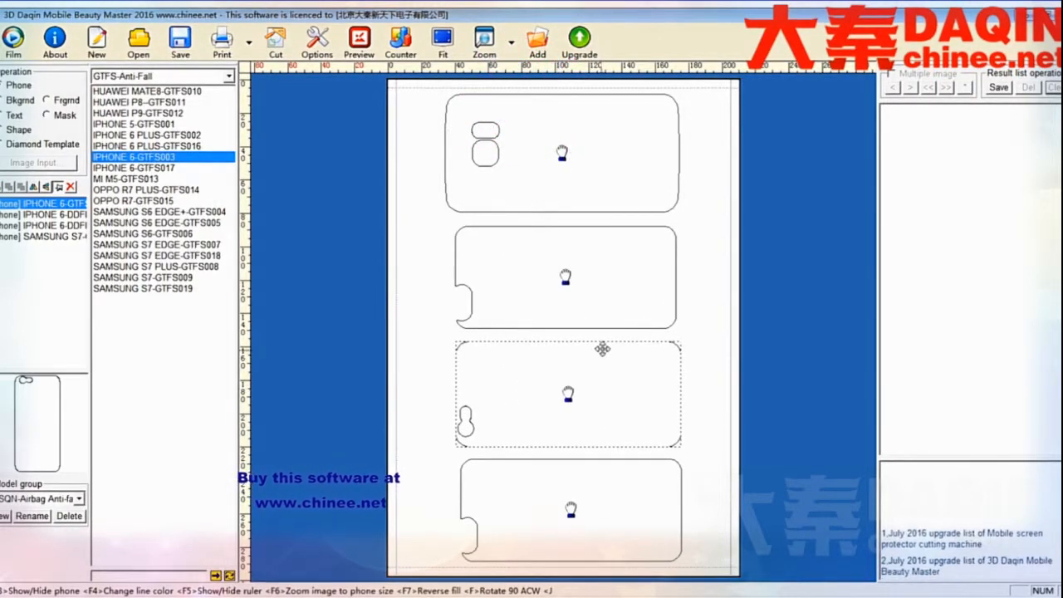
Fine-tune the positions of the lowest, Samsung and second phone outlines so all four are spaced down the page.
left_click_drag(576, 521, 572, 525)
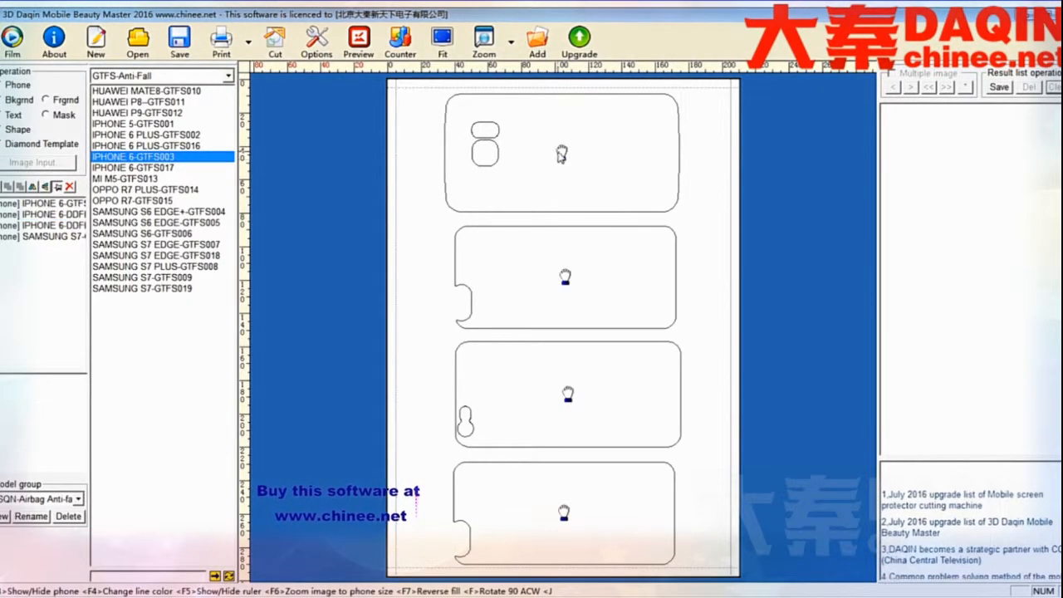
left_click_drag(562, 155, 565, 156)
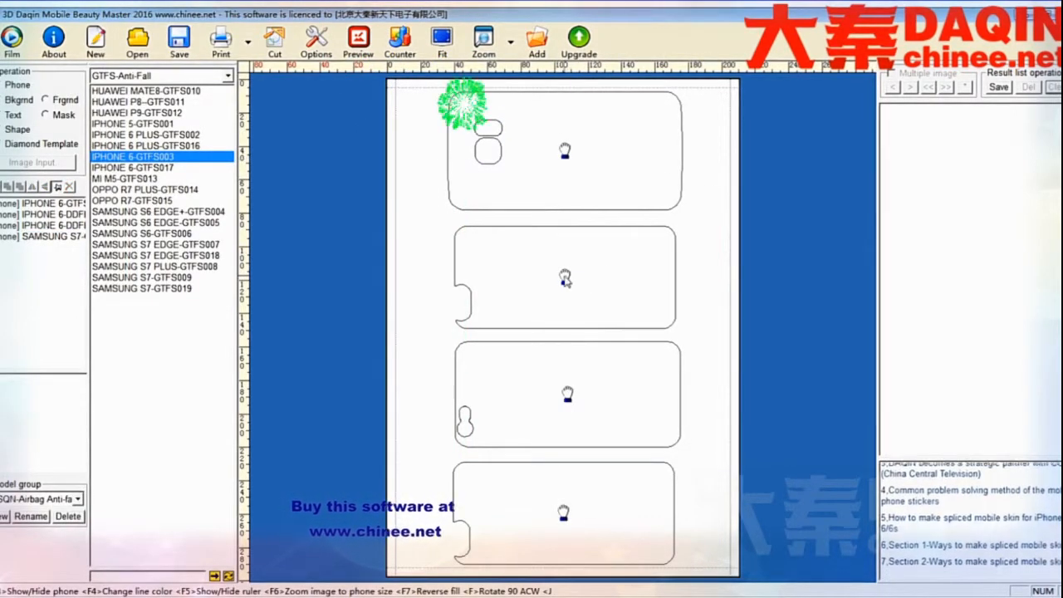
left_click(565, 280)
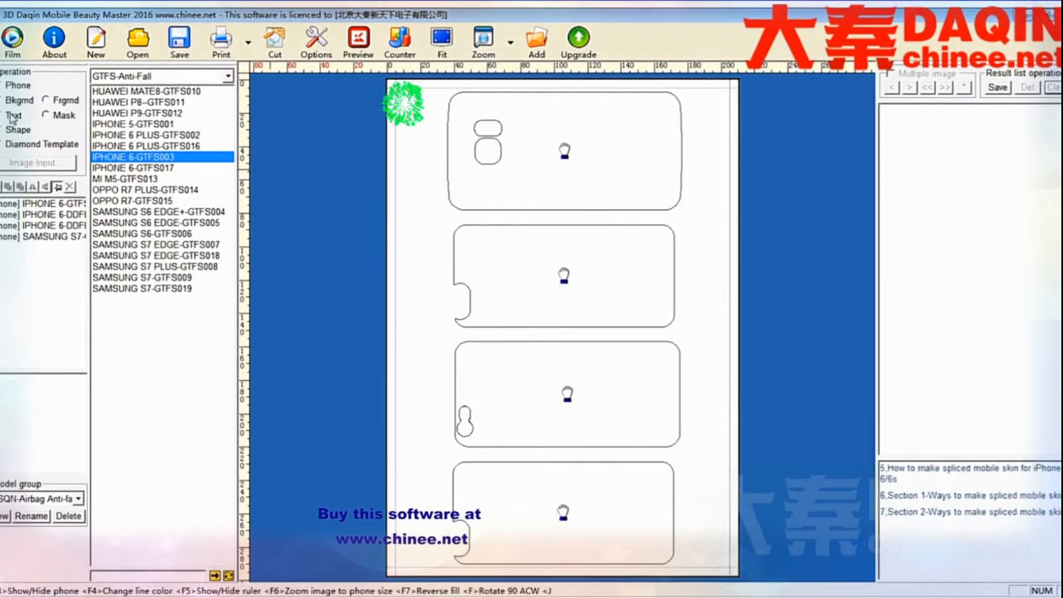
Load sy_66814343466.jpg from the desktop as a background image for processing.
left_click(16, 101)
left_click(30, 164)
left_click(335, 173)
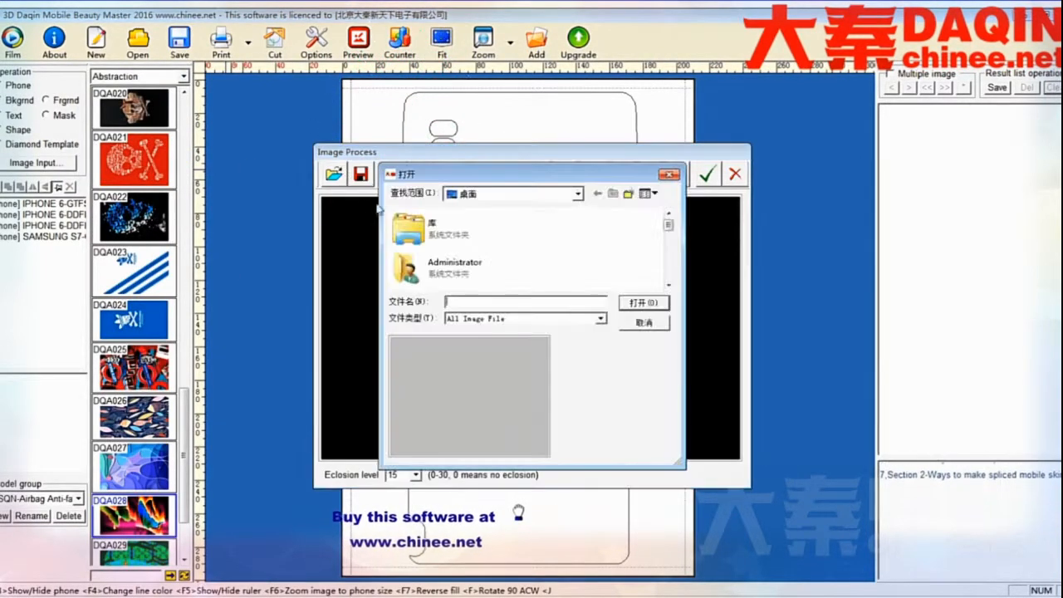
scroll(652, 232, "down", 10)
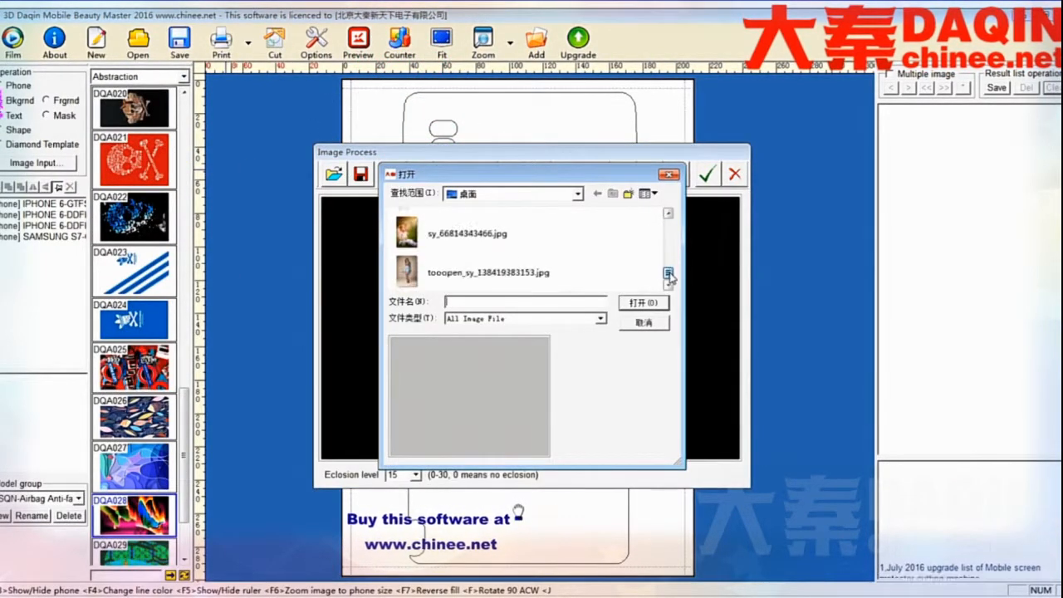
left_click(459, 232)
left_click(624, 303)
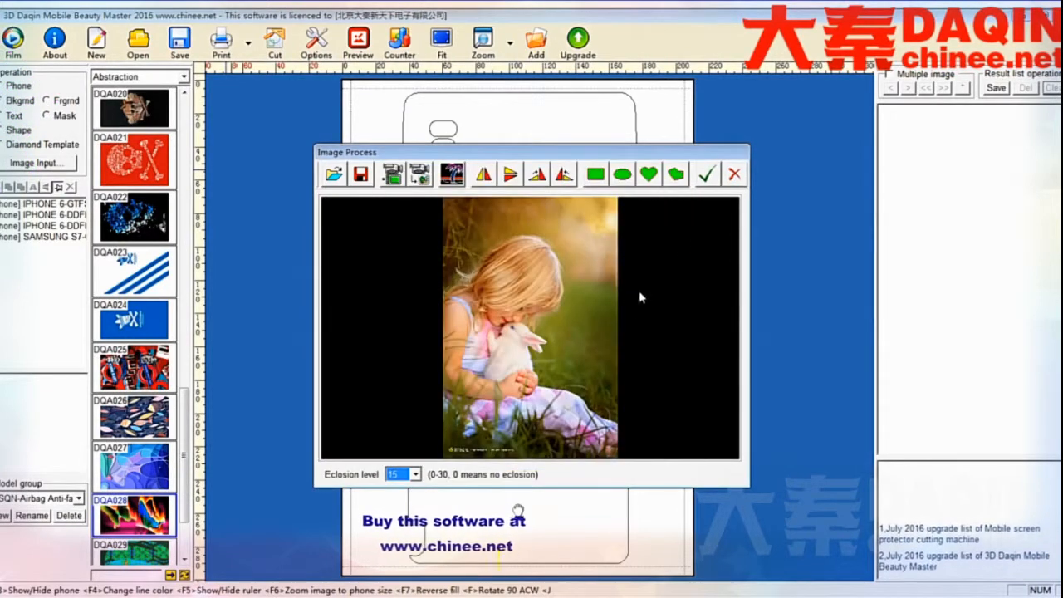
Rotate the girl-and-rabbit photo 90 degrees counterclockwise, crop it with a full-width rectangle that trims its upper part, and accept it.
left_click(565, 177)
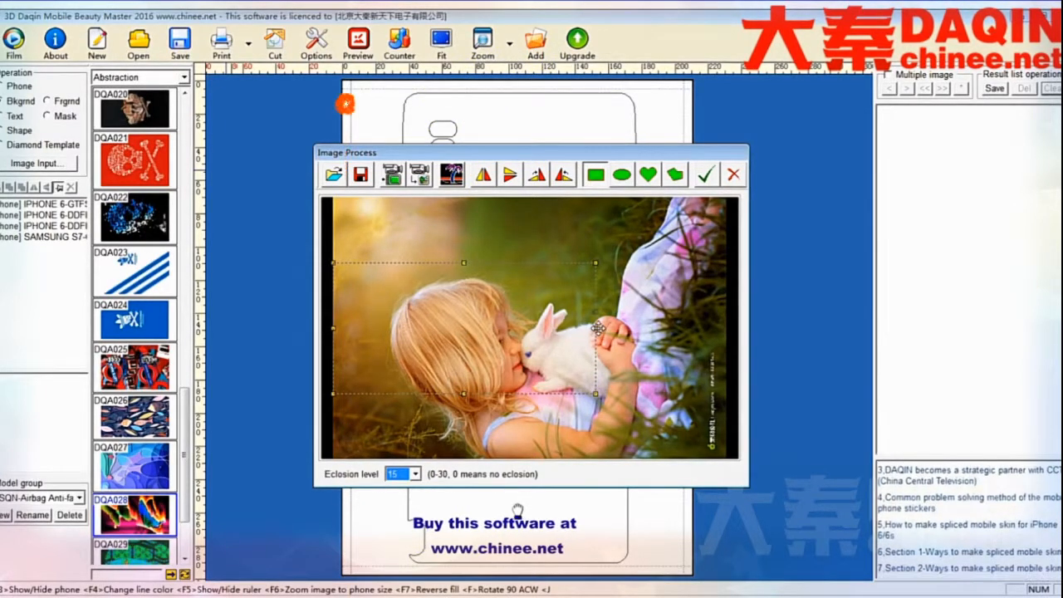
left_click_drag(597, 328, 716, 340)
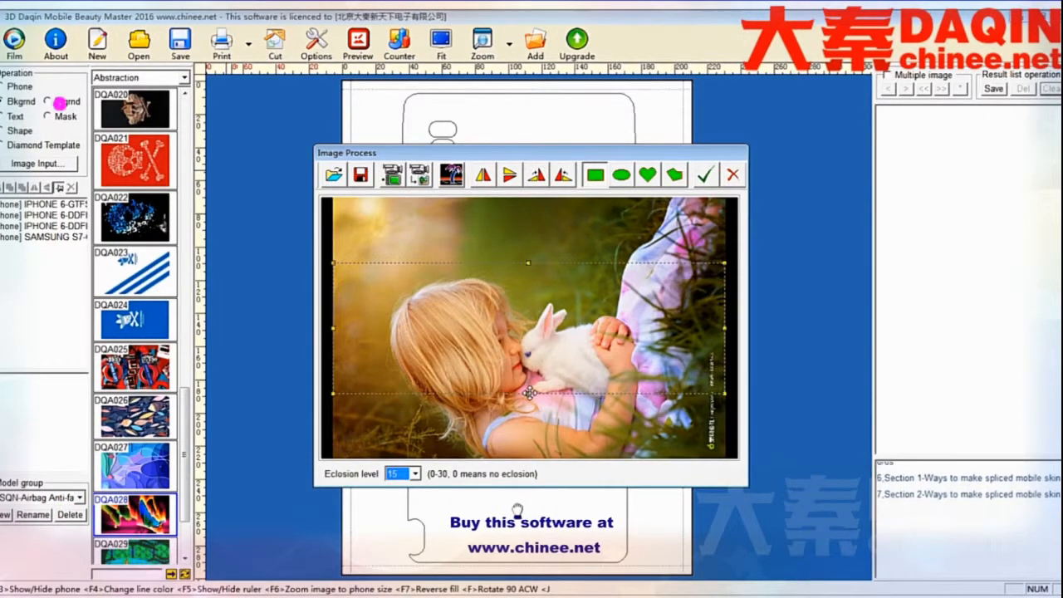
left_click_drag(529, 392, 526, 453)
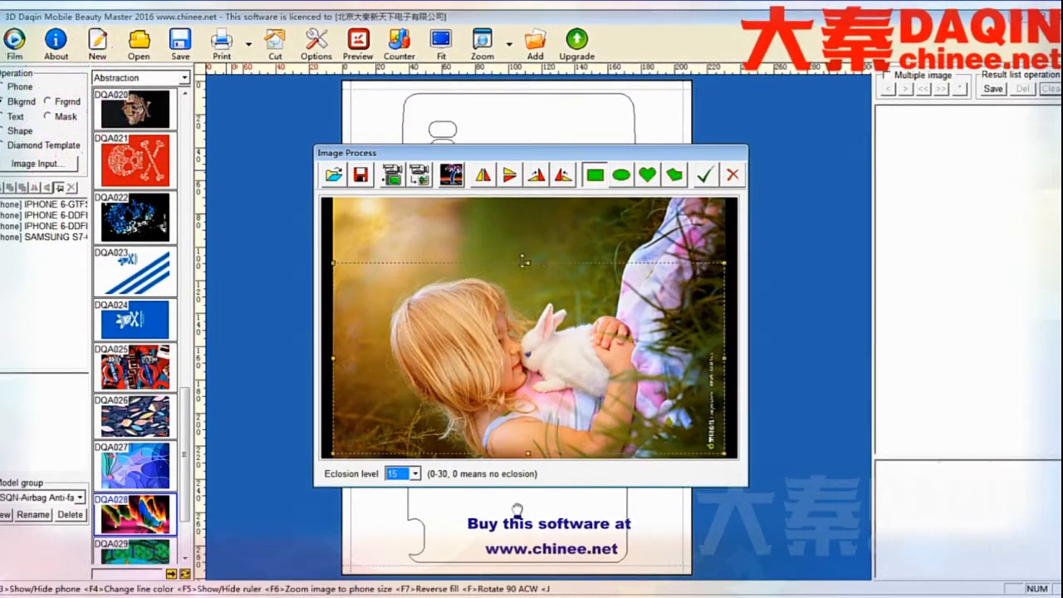
left_click_drag(528, 260, 532, 248)
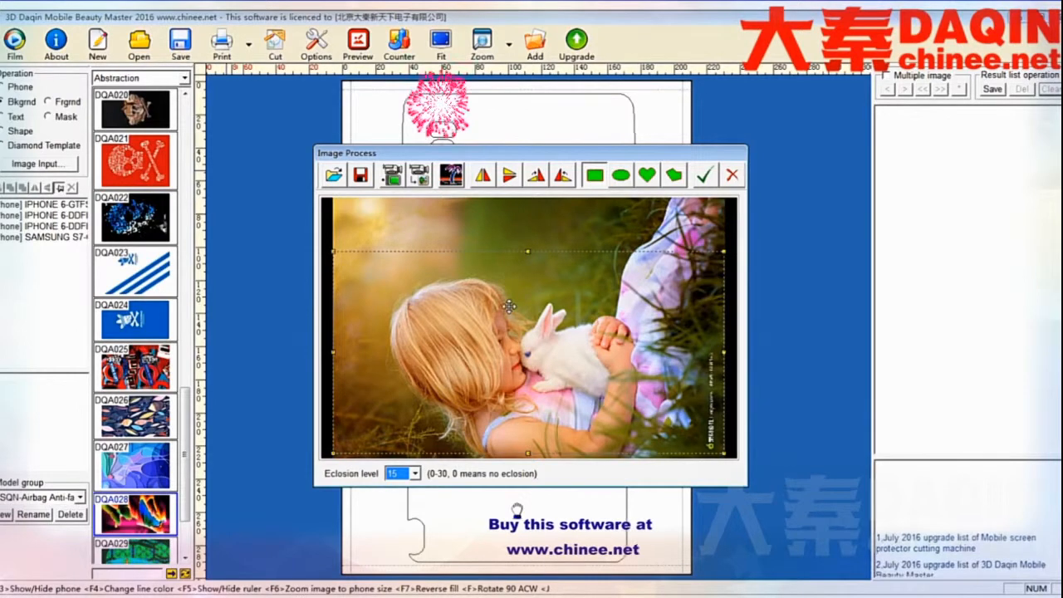
left_click(703, 175)
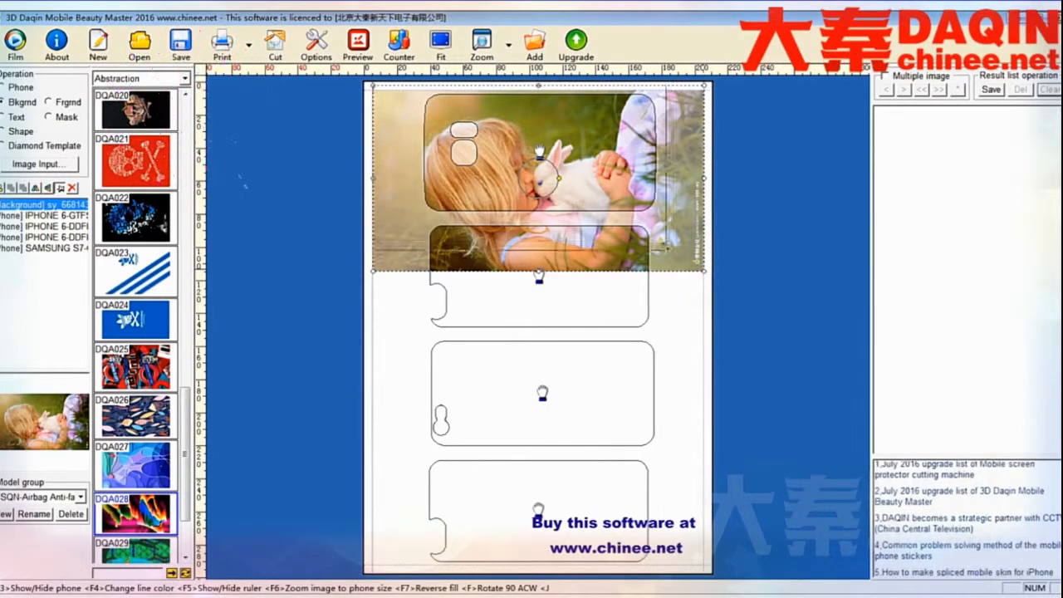
Scale down the girl-and-rabbit background and position it so it just covers the Samsung outline.
left_click_drag(636, 221, 636, 223)
left_click_drag(585, 192, 604, 182)
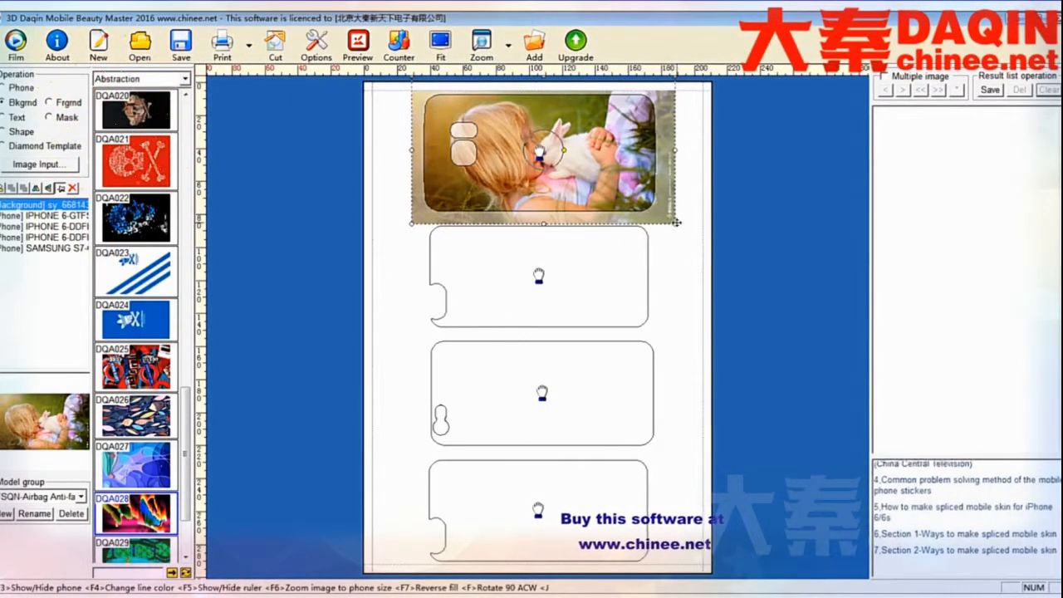
left_click_drag(669, 218, 636, 211)
left_click(652, 250)
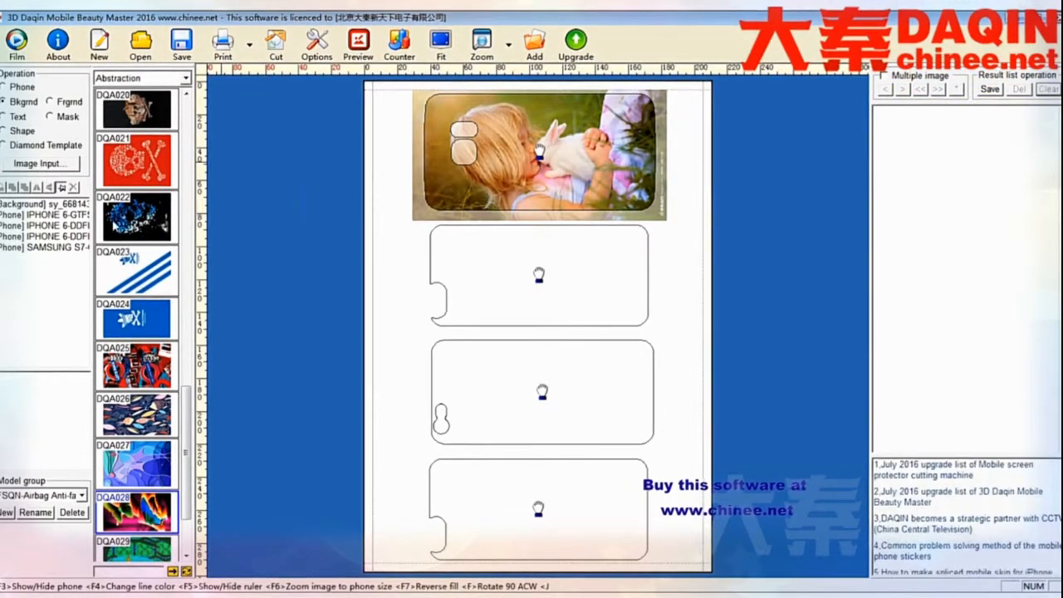
Load tooopen_sy_138419383153.jpg from the desktop as another background image for processing.
left_click(39, 164)
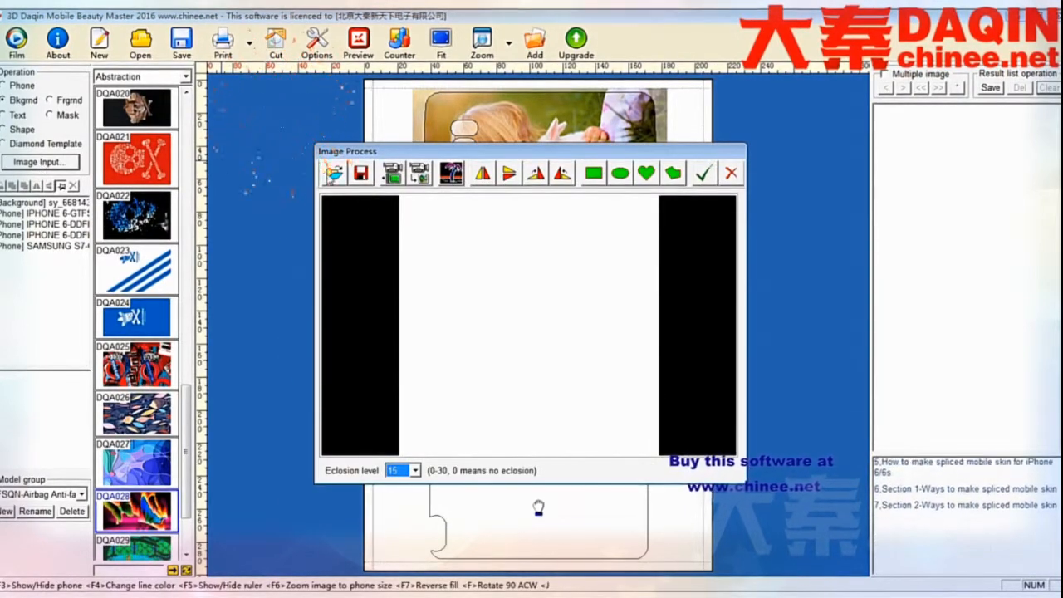
left_click(334, 173)
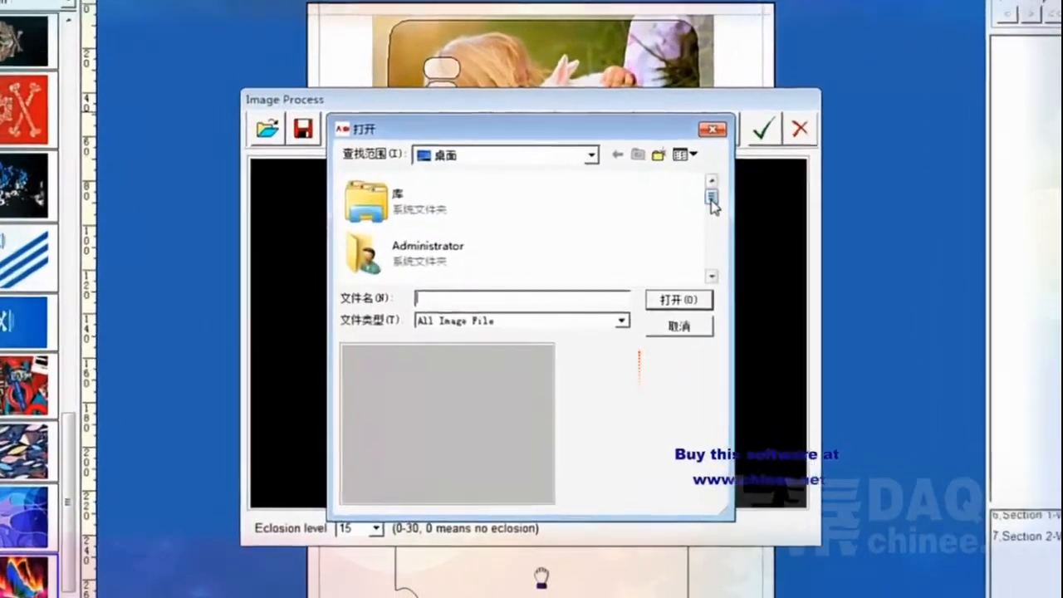
left_click_drag(712, 200, 741, 260)
left_click(385, 258)
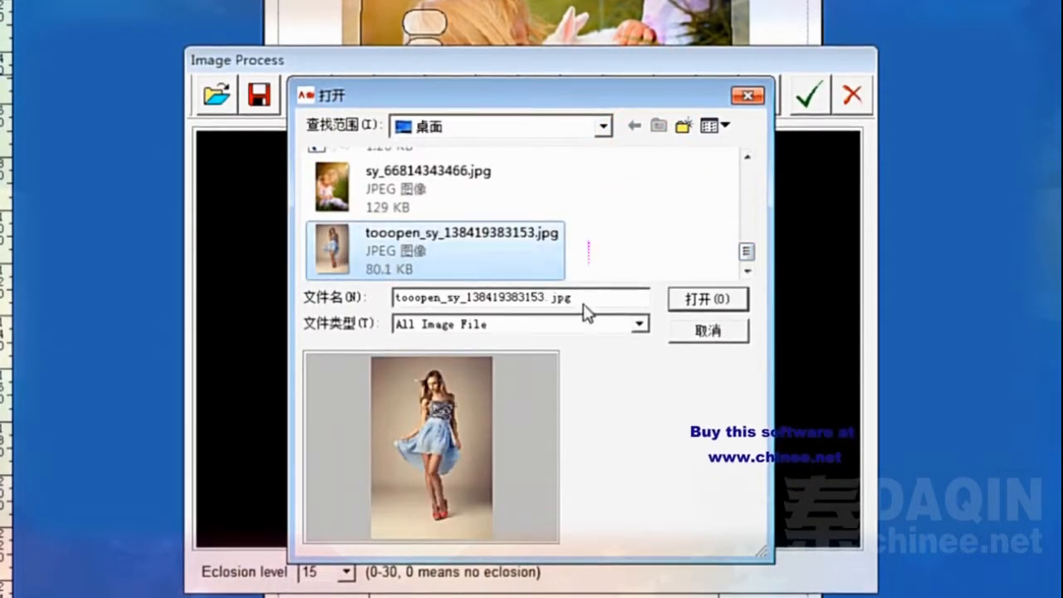
left_click(704, 300)
Rotate the standing woman's photo 90 degrees counterclockwise, crop it with a full-width rectangle around the figure, and accept it.
left_click(583, 93)
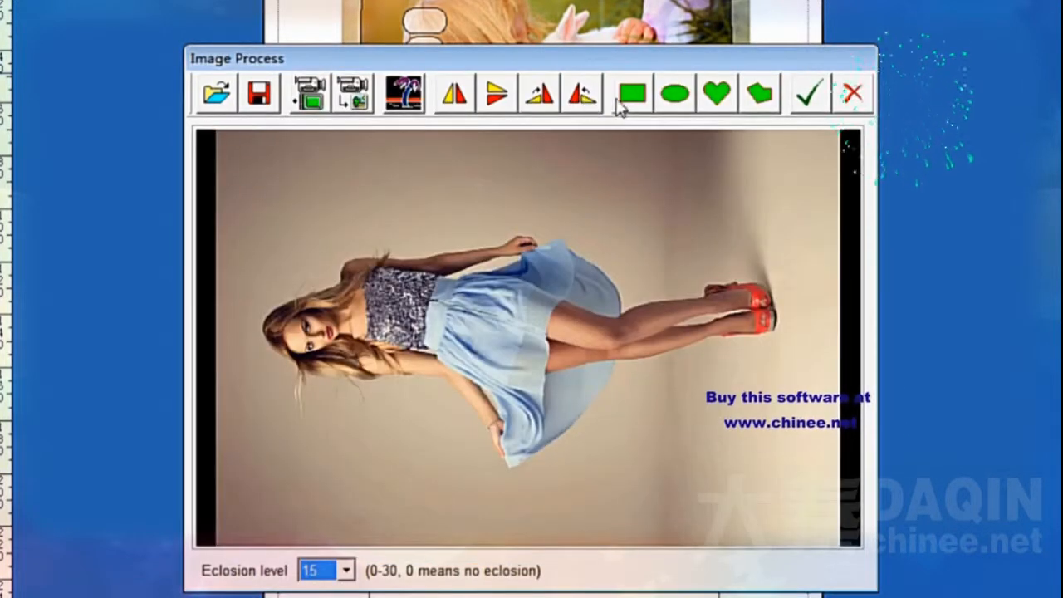
left_click(633, 93)
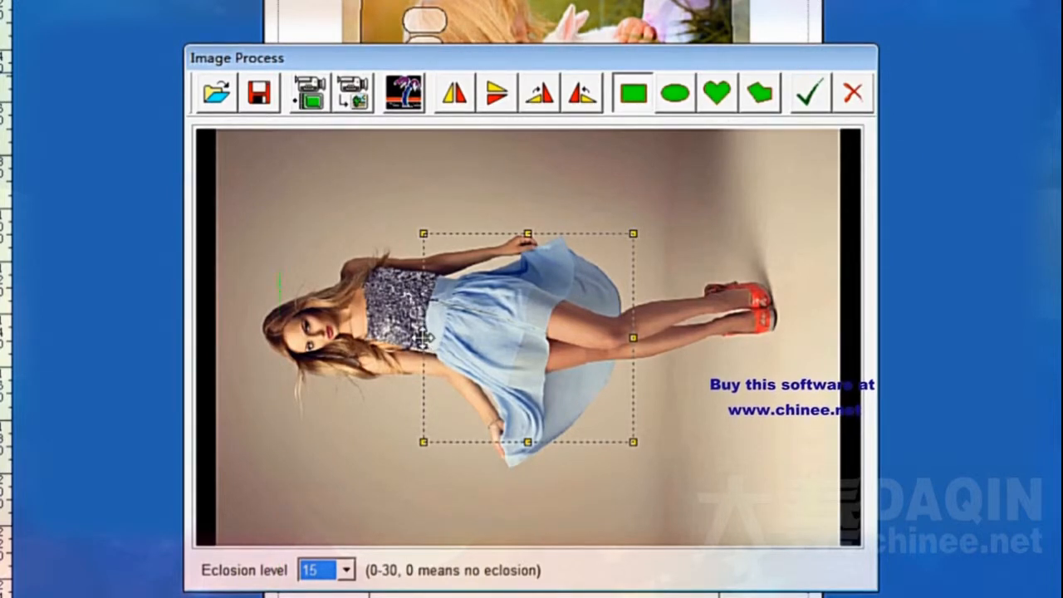
left_click_drag(424, 336, 203, 312)
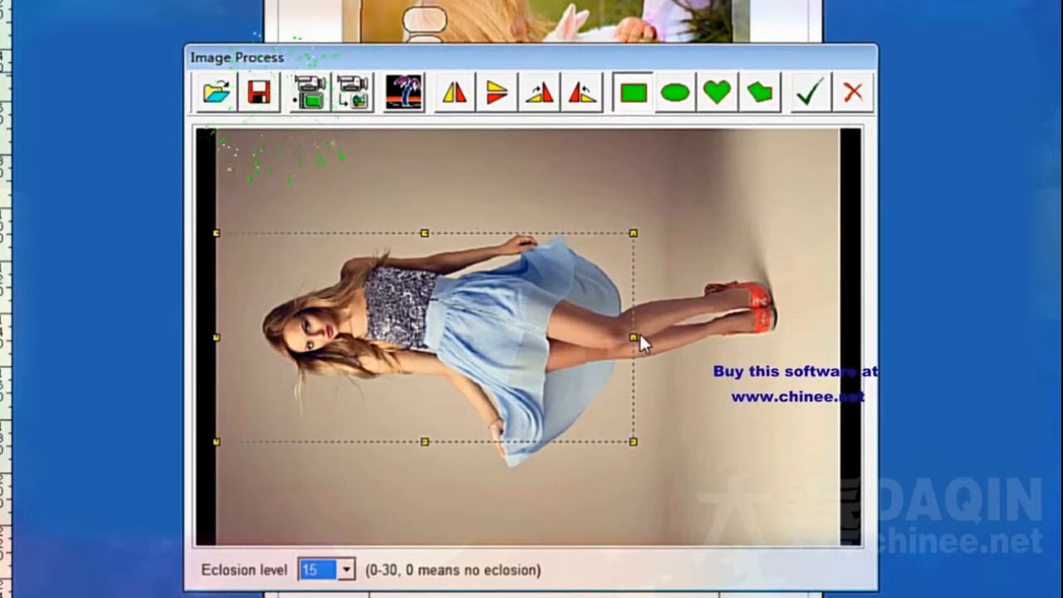
left_click_drag(633, 337, 841, 346)
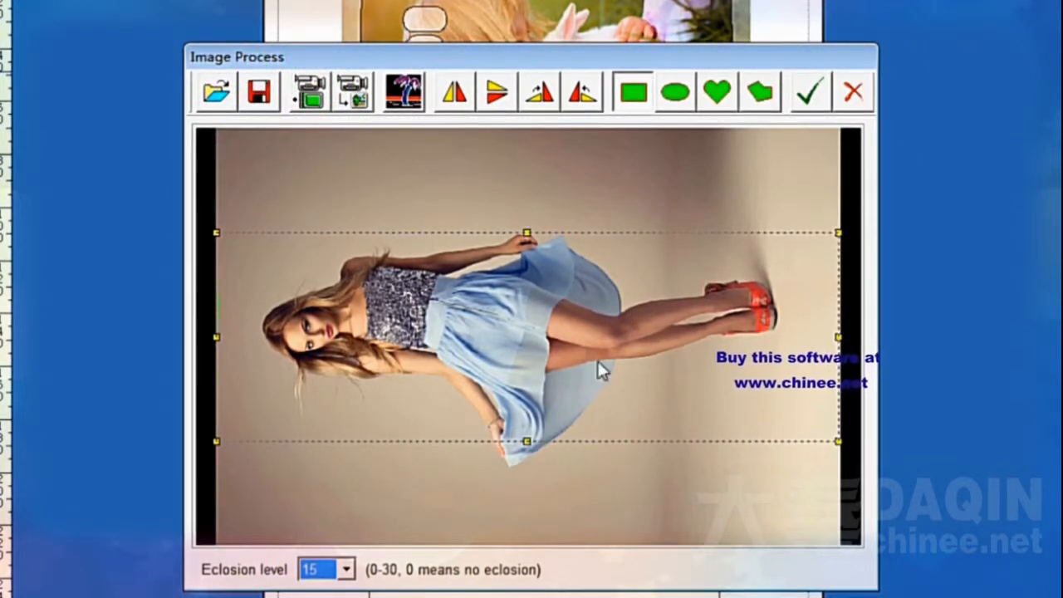
left_click_drag(527, 444, 515, 529)
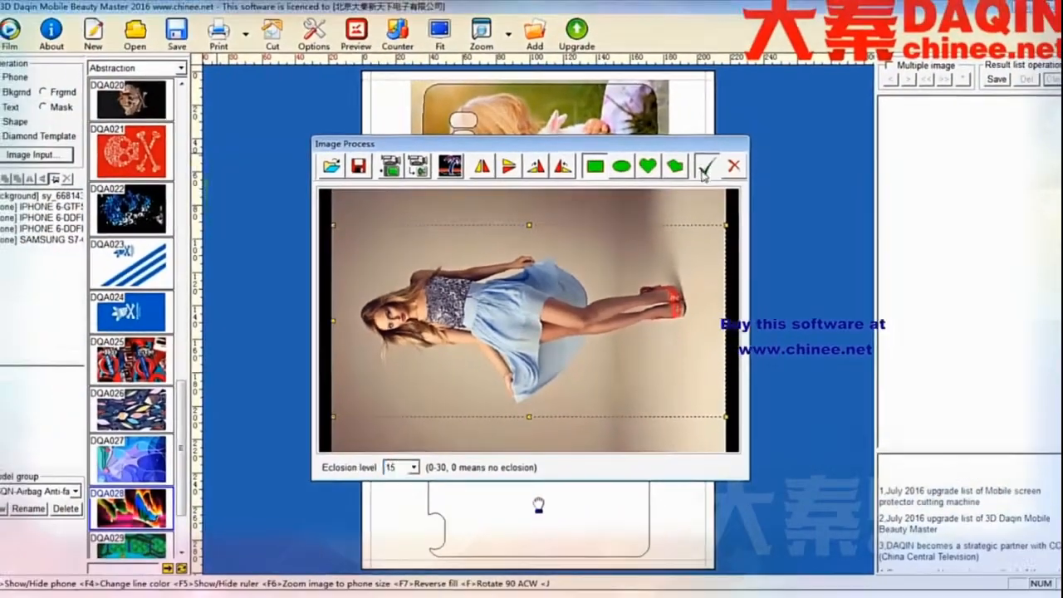
left_click(777, 114)
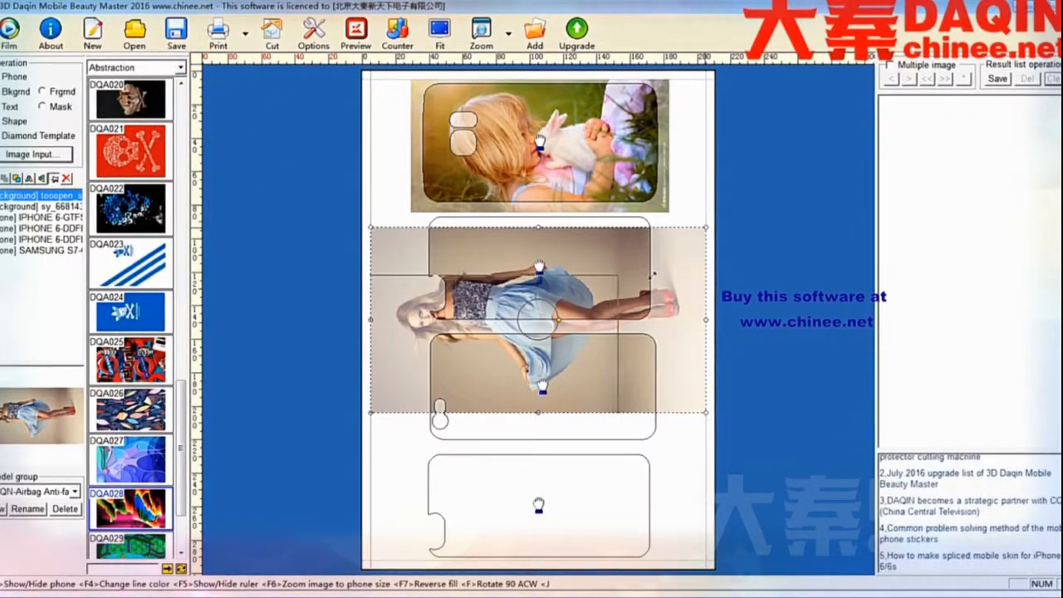
Scale down the woman's background photo and position it so it covers the second phone outline.
left_click_drag(706, 229, 627, 269)
left_click(549, 229)
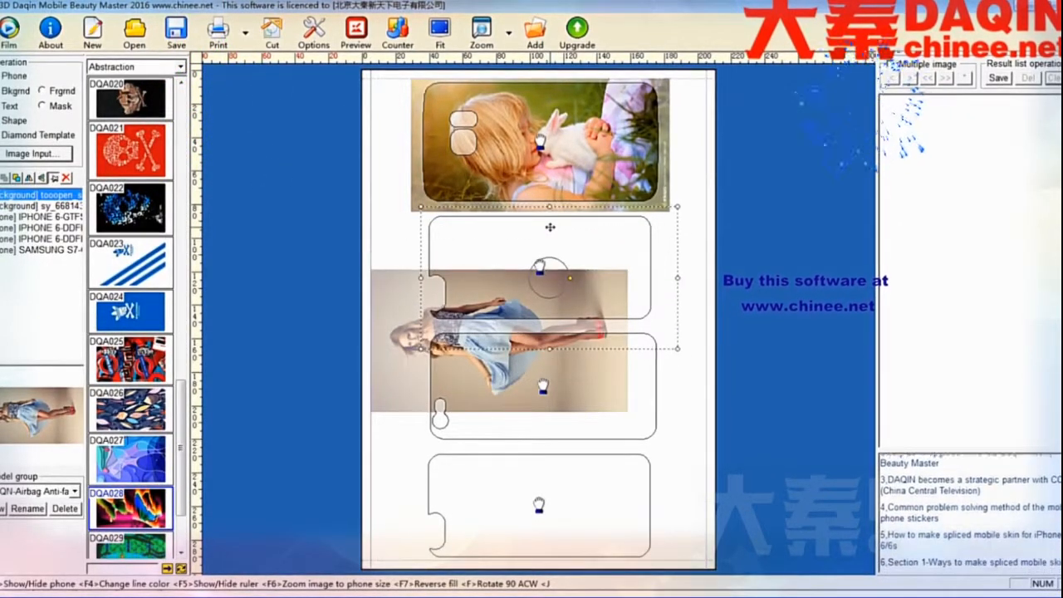
key("F6")
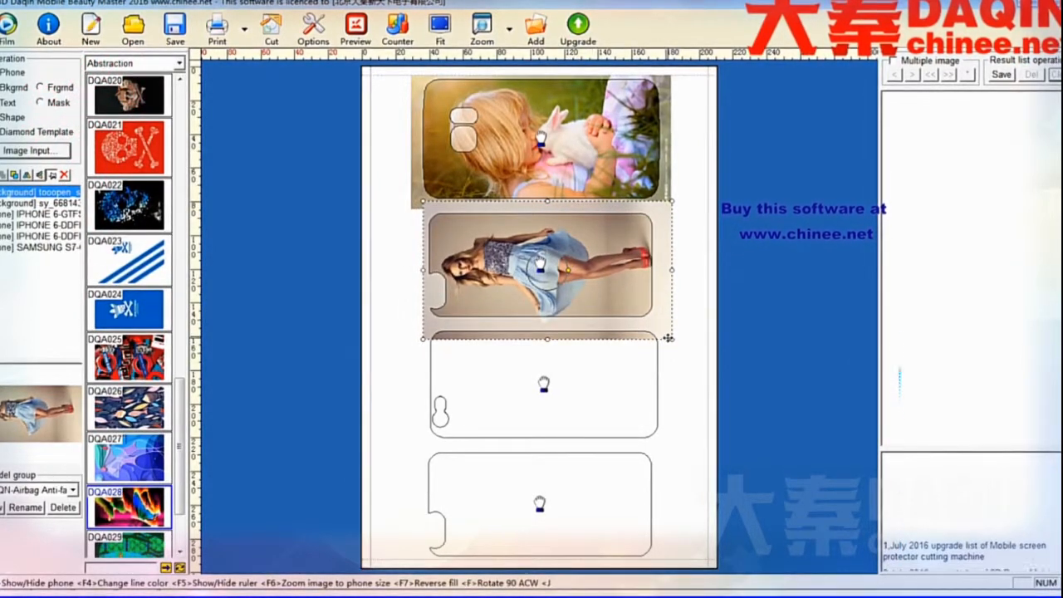
left_click_drag(672, 338, 661, 336)
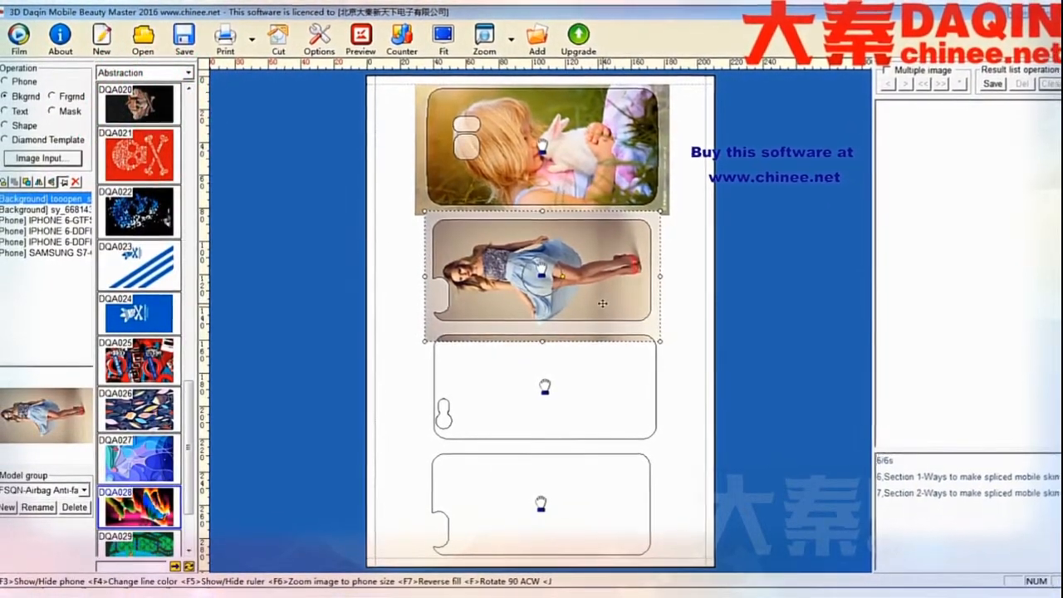
left_click(681, 325)
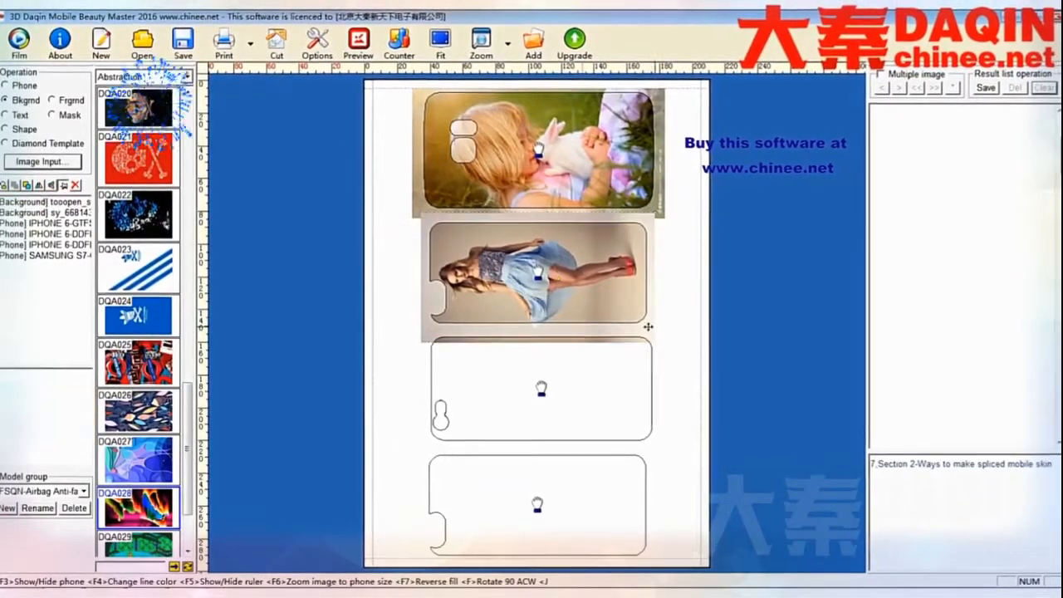
Load DQD017.jpg from the desktop as another background image for processing.
left_click(50, 164)
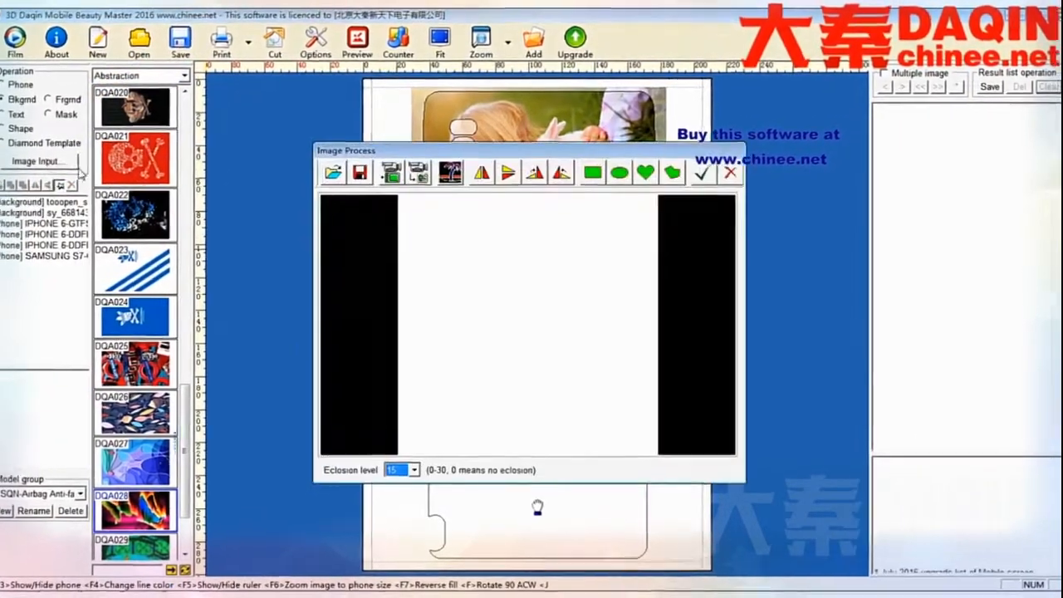
left_click(316, 164)
left_click_drag(686, 208, 685, 276)
left_click_drag(751, 274, 750, 244)
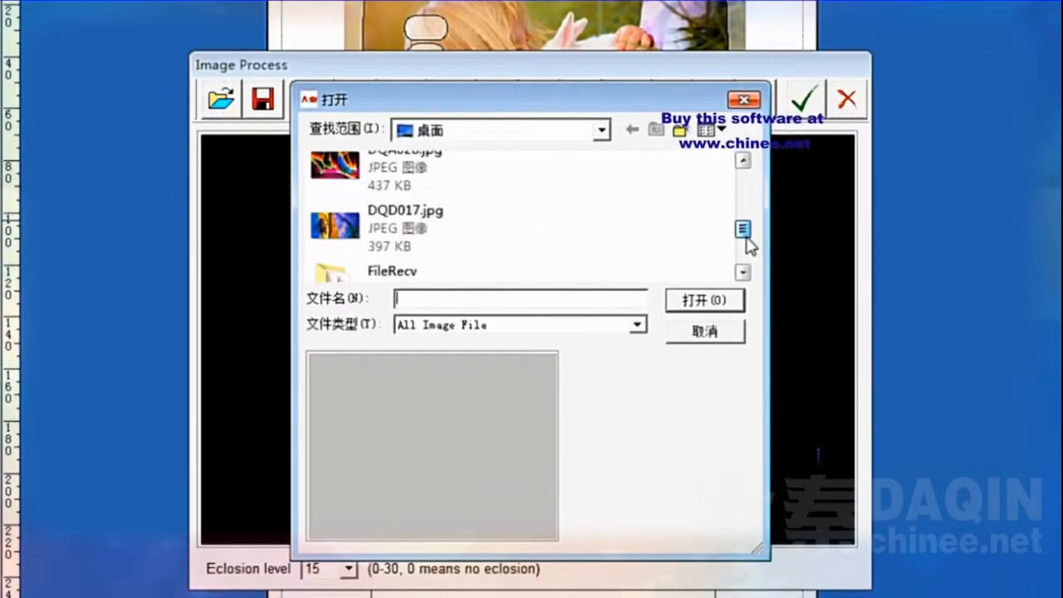
left_click(499, 228)
left_click(676, 302)
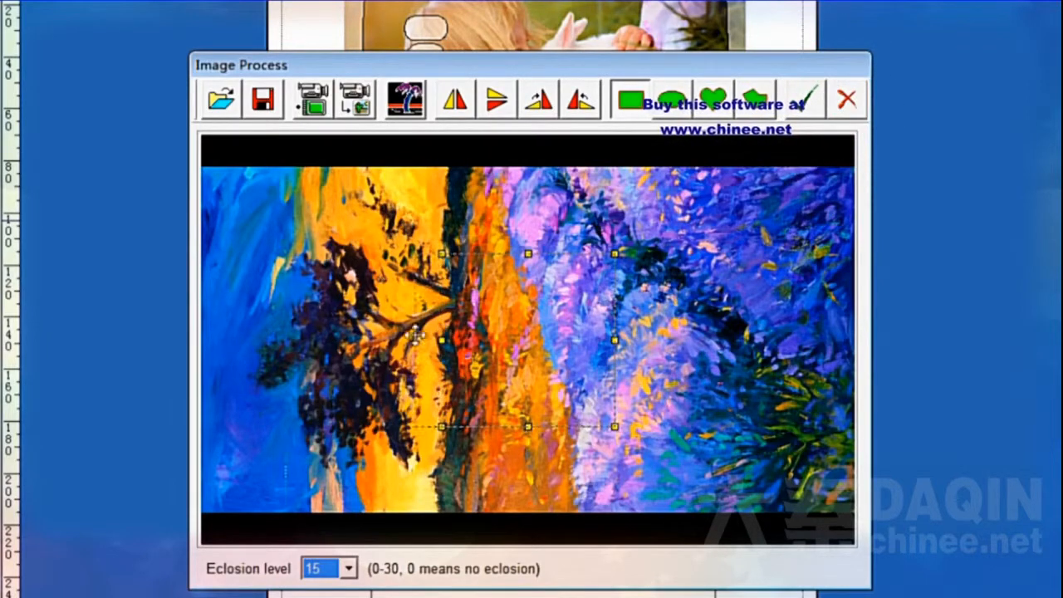
Crop the tree painting with a full-width rectangle, trimming narrow strips along its upper and lower edges, and accept it.
left_click_drag(213, 303, 204, 302)
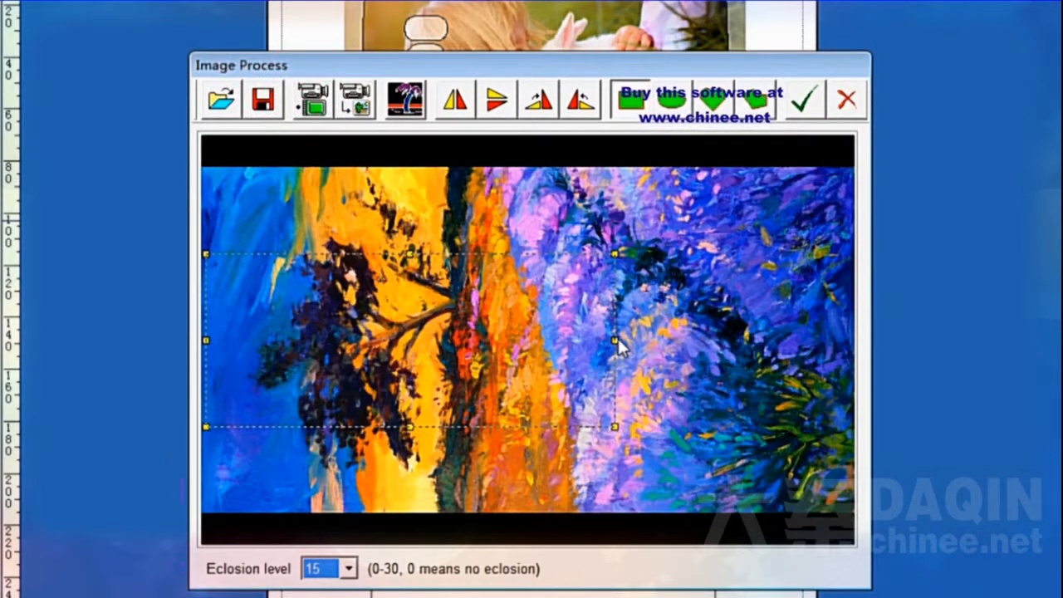
left_click_drag(615, 341, 844, 371)
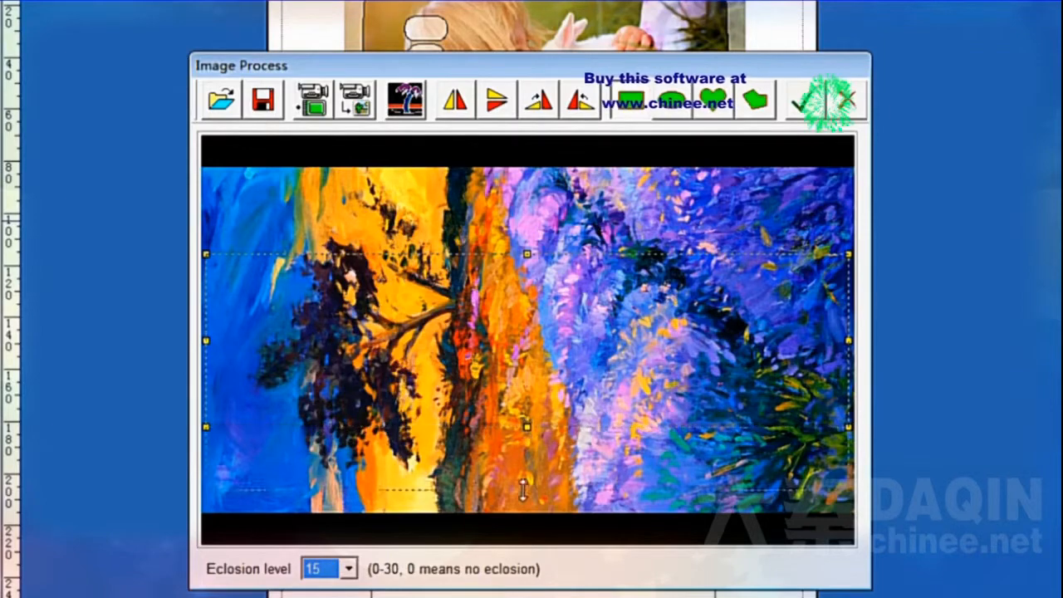
left_click_drag(523, 490, 512, 513)
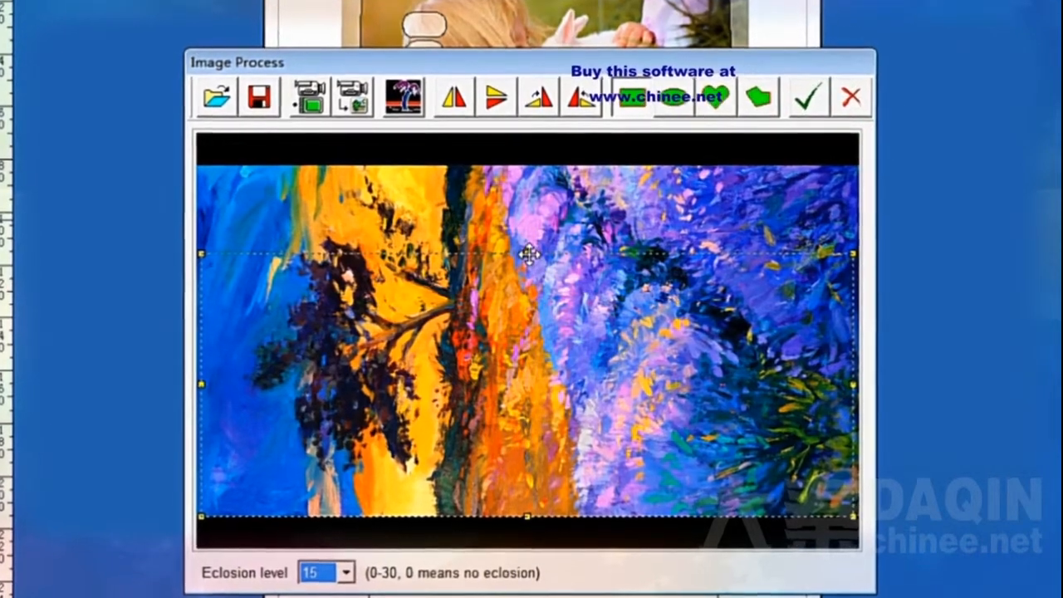
left_click_drag(516, 291, 520, 253)
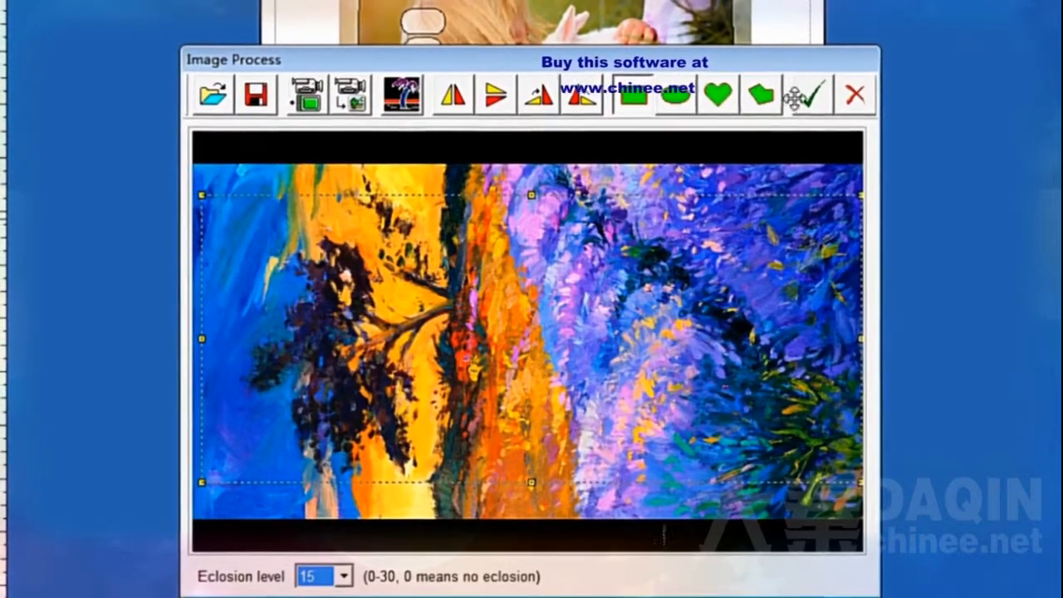
left_click(813, 92)
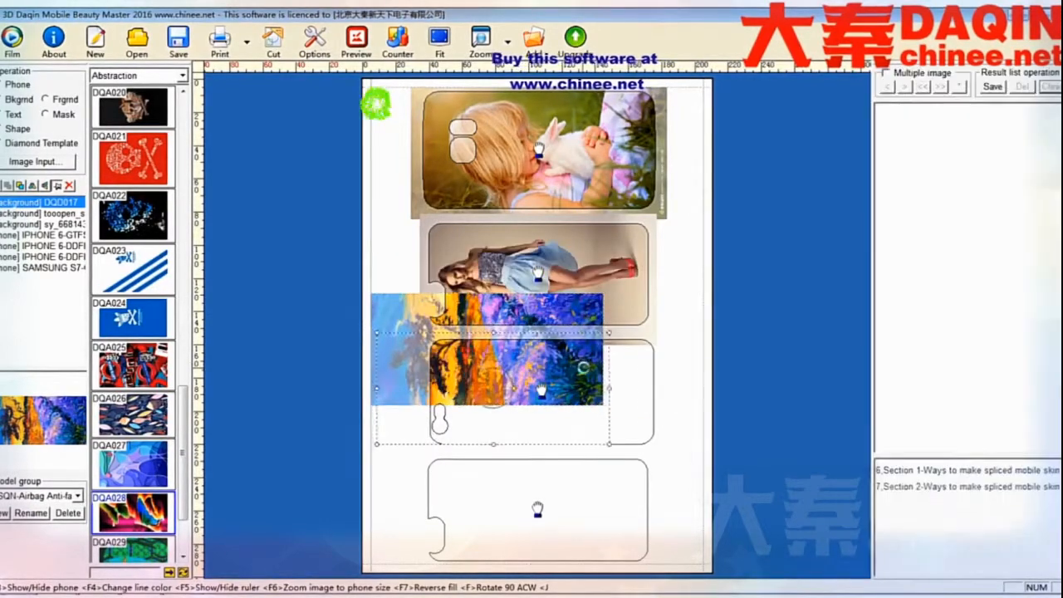
Move the tree painting onto the third phone outline and resize it to cover the outline with a small margin.
left_click(626, 366)
key("F6")
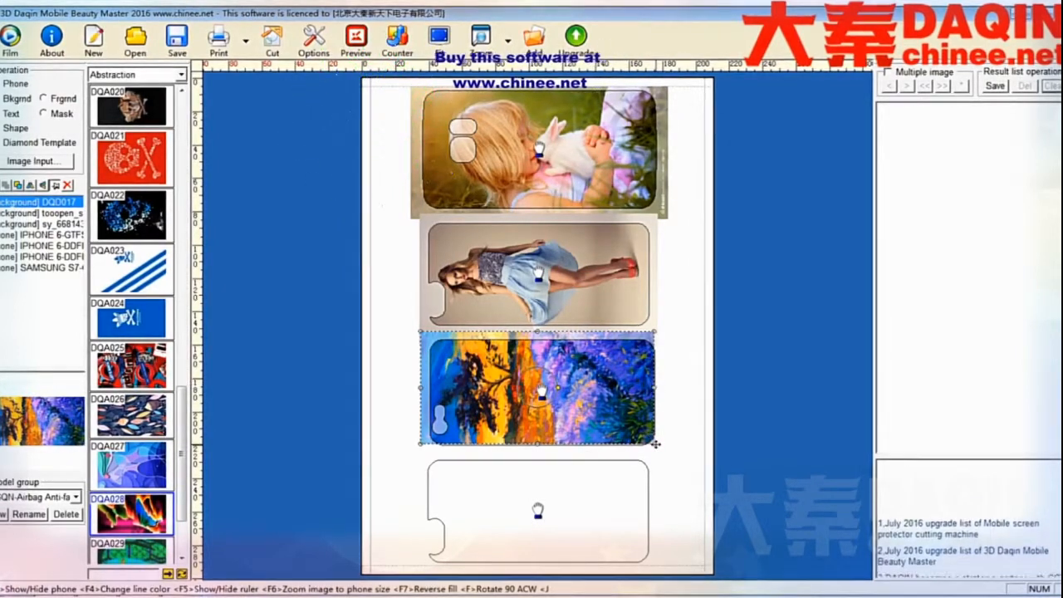
left_click_drag(668, 456, 668, 451)
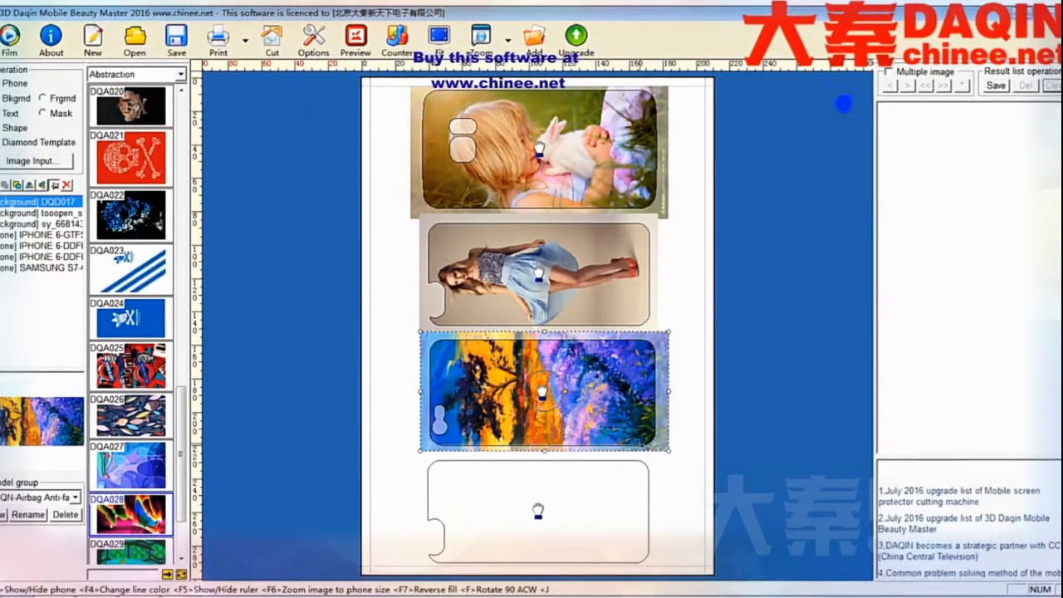
left_click_drag(588, 420, 576, 432)
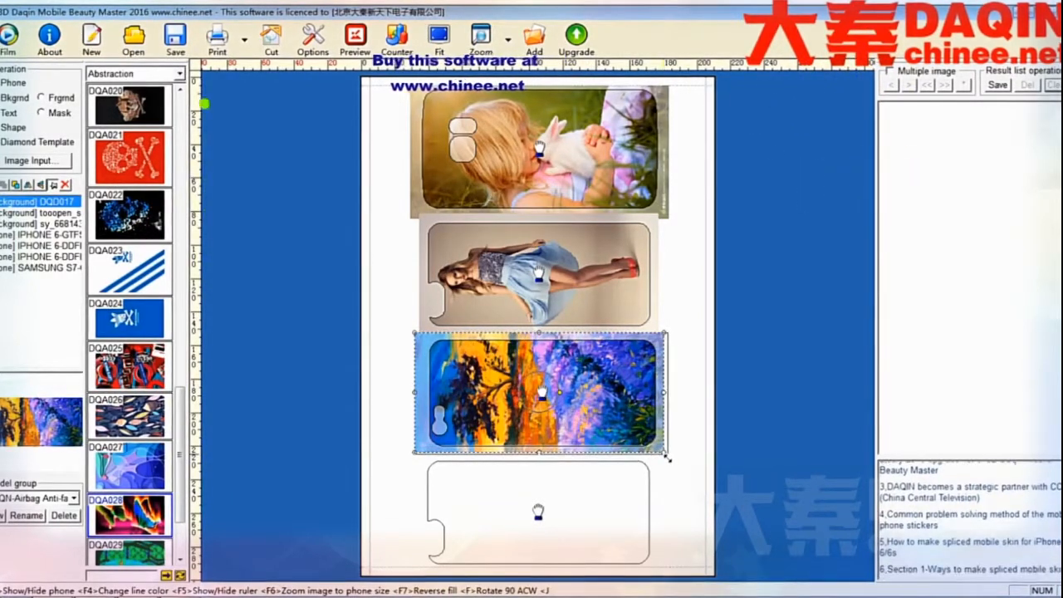
left_click_drag(667, 455, 669, 459)
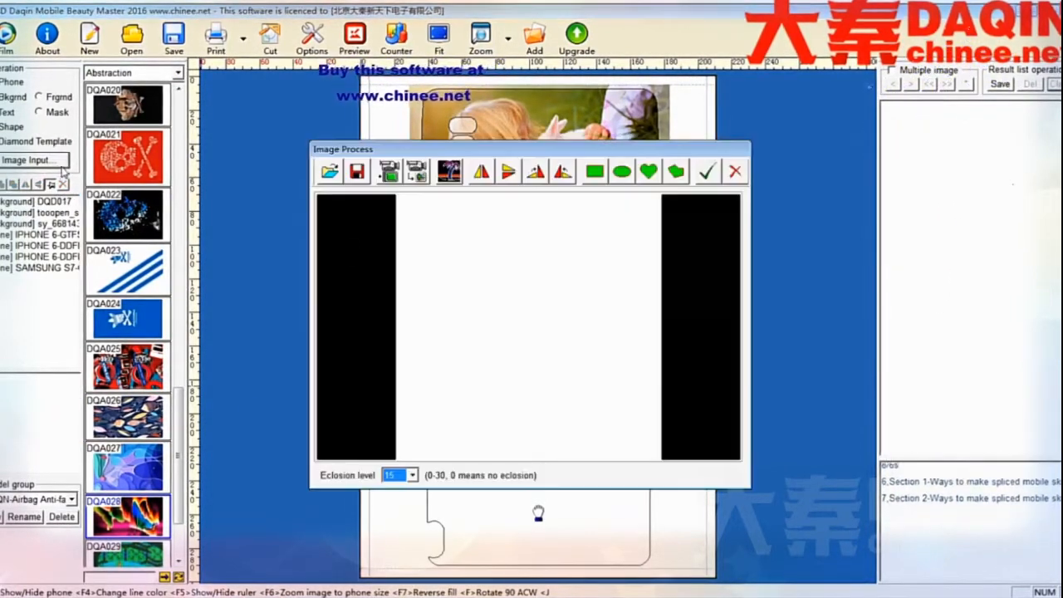
Load the butterfly picture DQA028.jpg from the desktop as the fourth background image for processing.
double_click(398, 490)
left_click(328, 171)
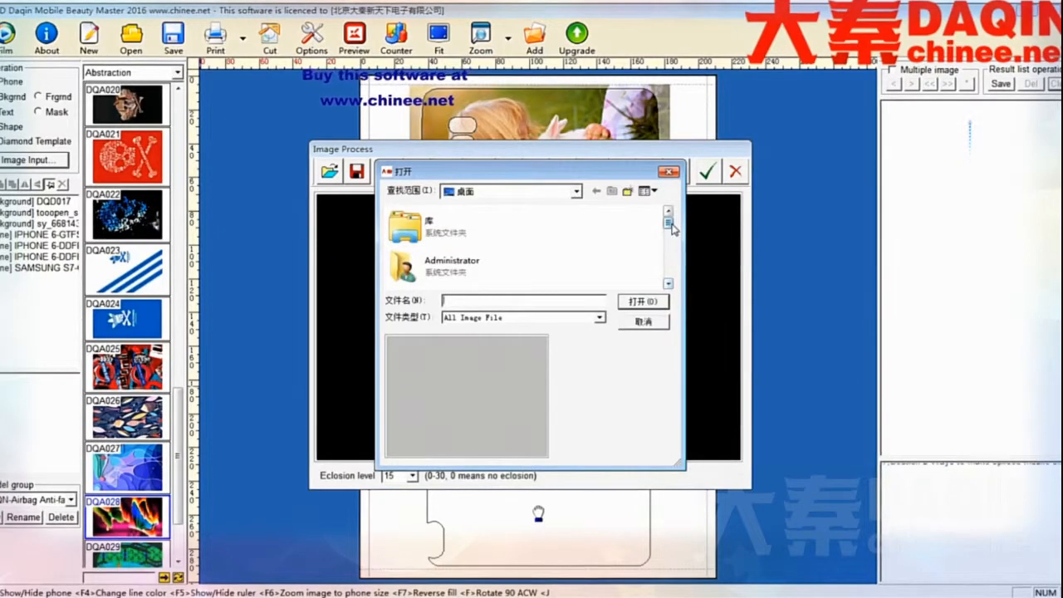
left_click_drag(673, 228, 555, 260)
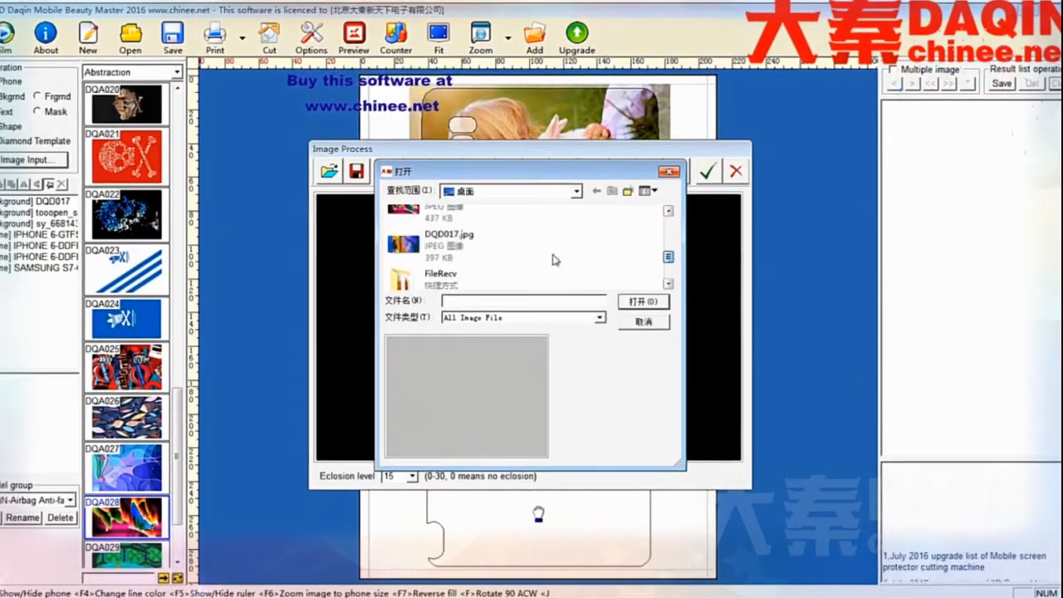
left_click(449, 237)
left_click(641, 302)
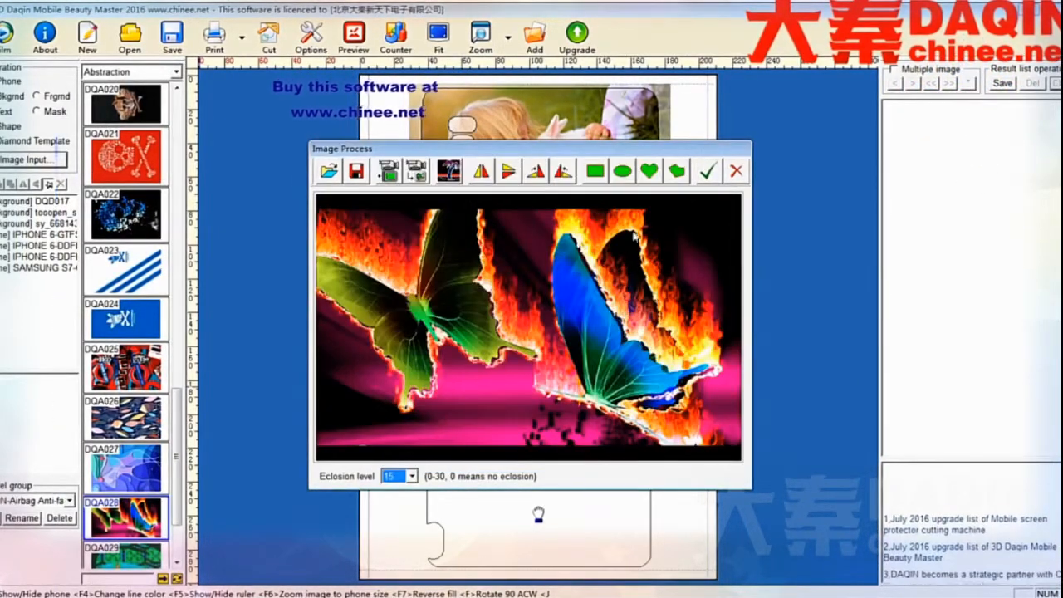
Accept the butterfly picture uncropped, scale it down and position it so it covers the fourth phone outline.
left_click(707, 172)
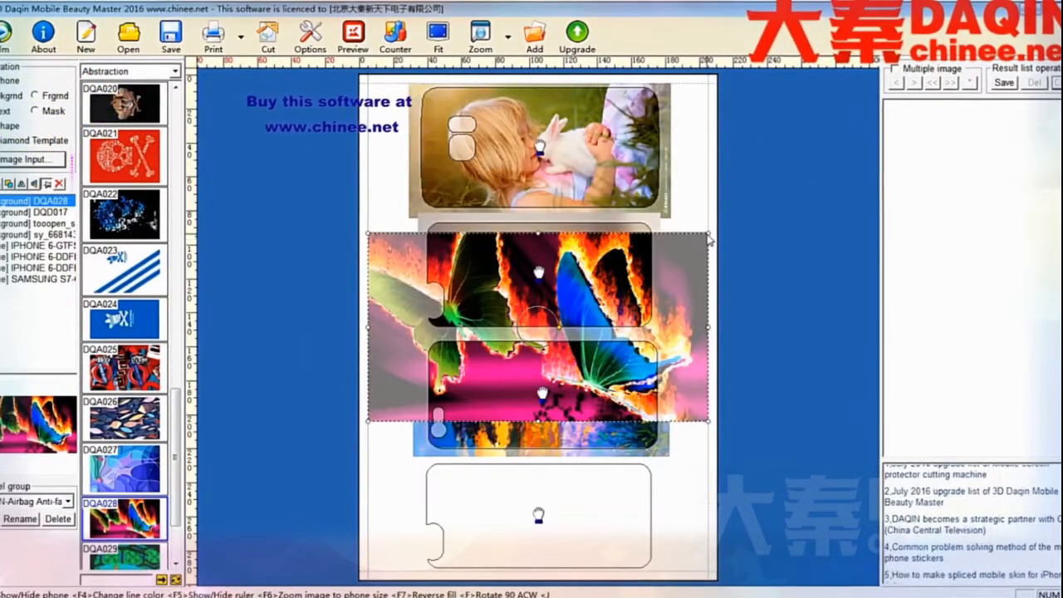
left_click_drag(708, 233, 609, 288)
left_click(423, 473)
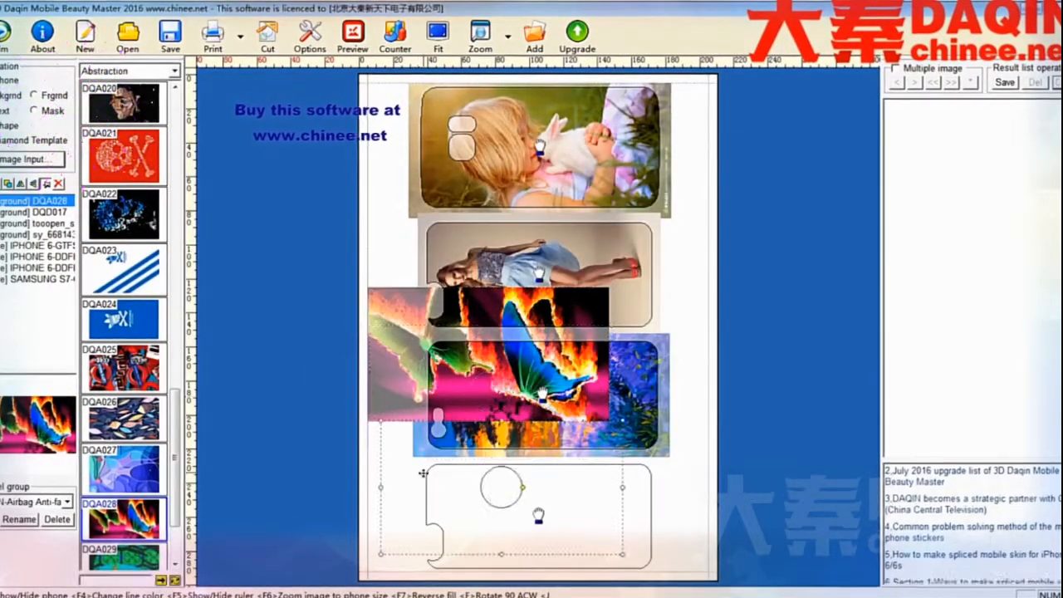
left_click(538, 515)
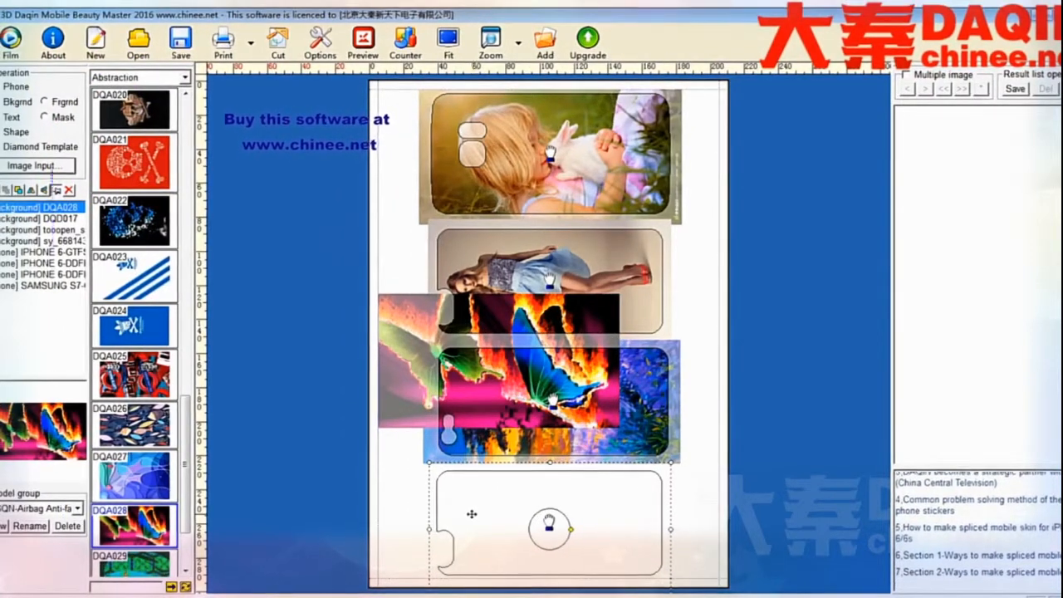
left_click(471, 514)
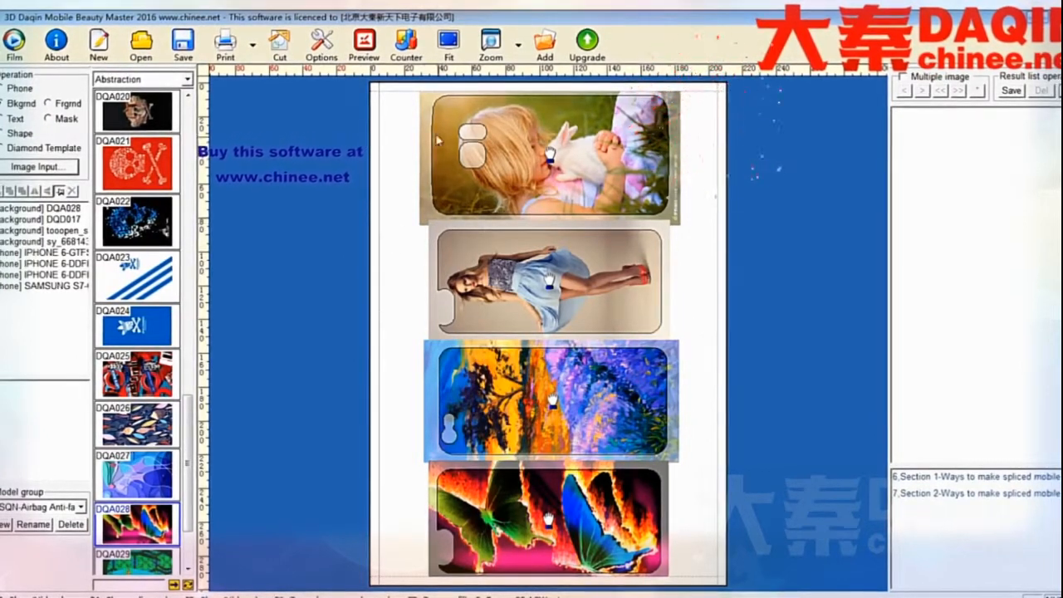
Select the four phone outlines with the woman and tree painting backgrounds, flip them vertically, and clear the selection.
left_click_drag(467, 124, 712, 593)
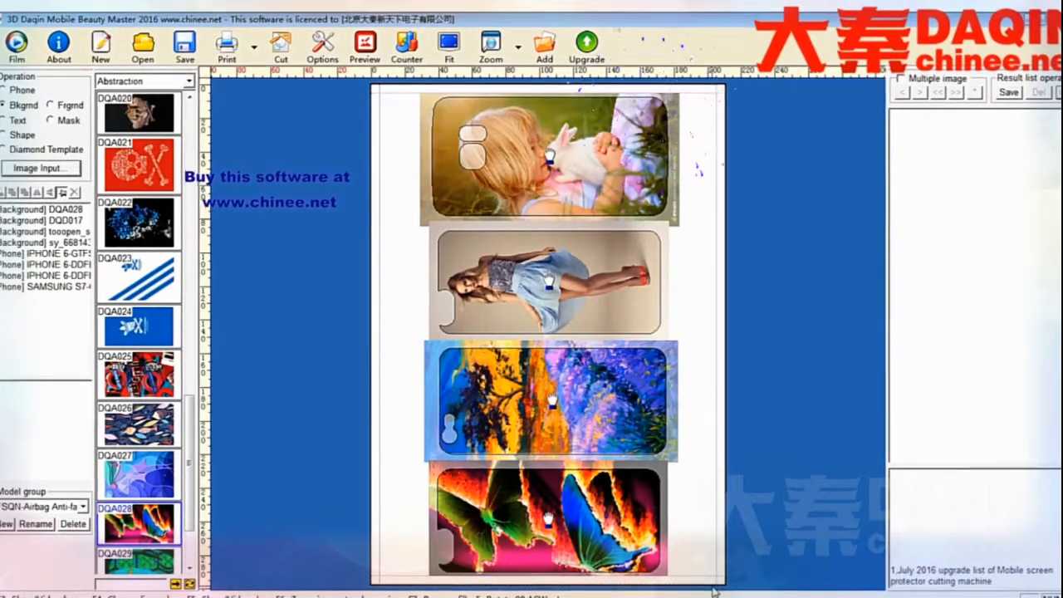
left_click_drag(646, 389, 707, 584)
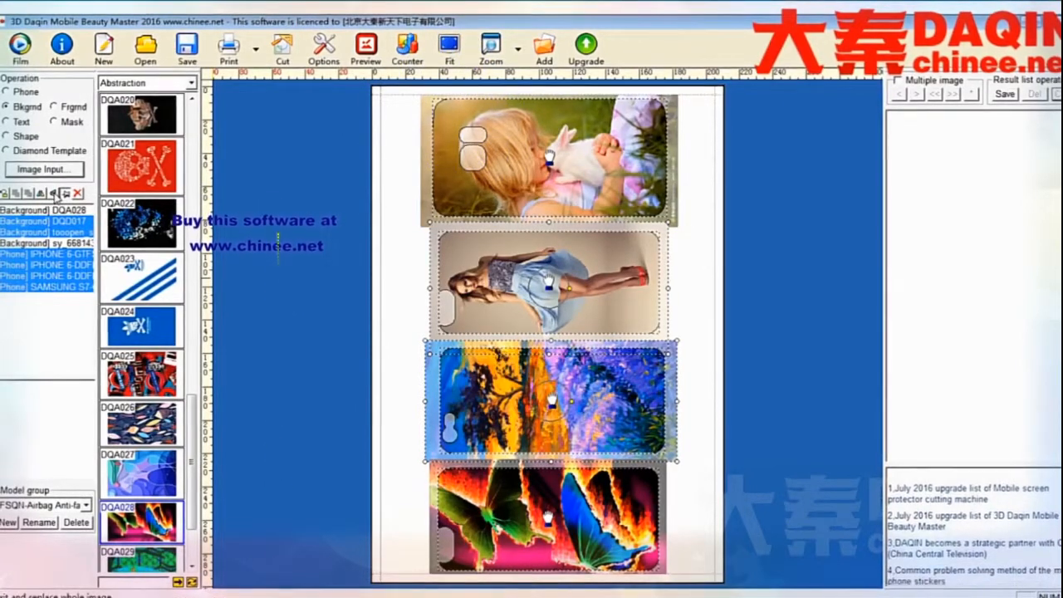
left_click(54, 194)
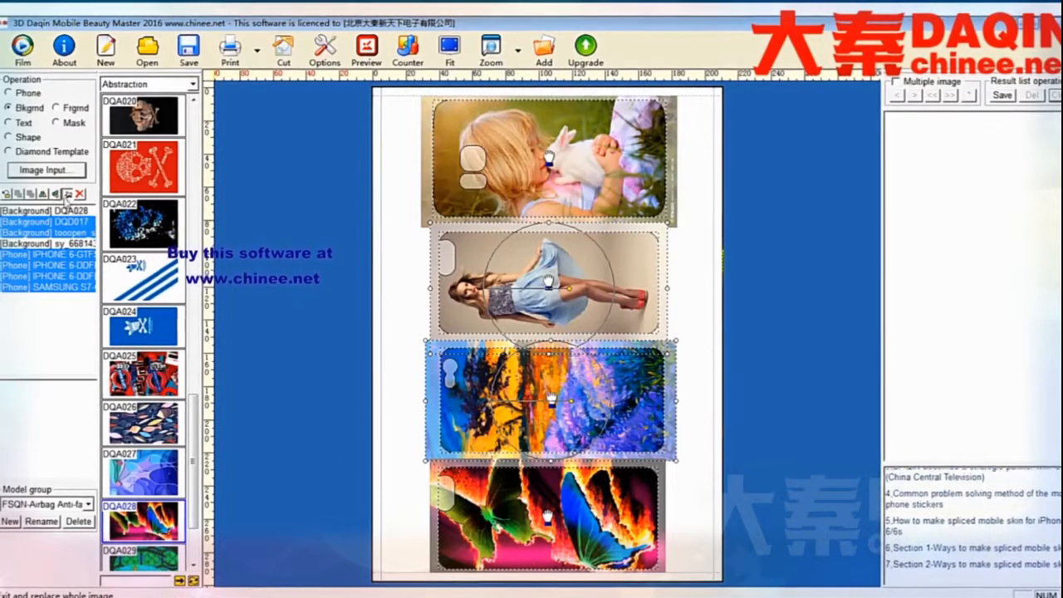
left_click(384, 297)
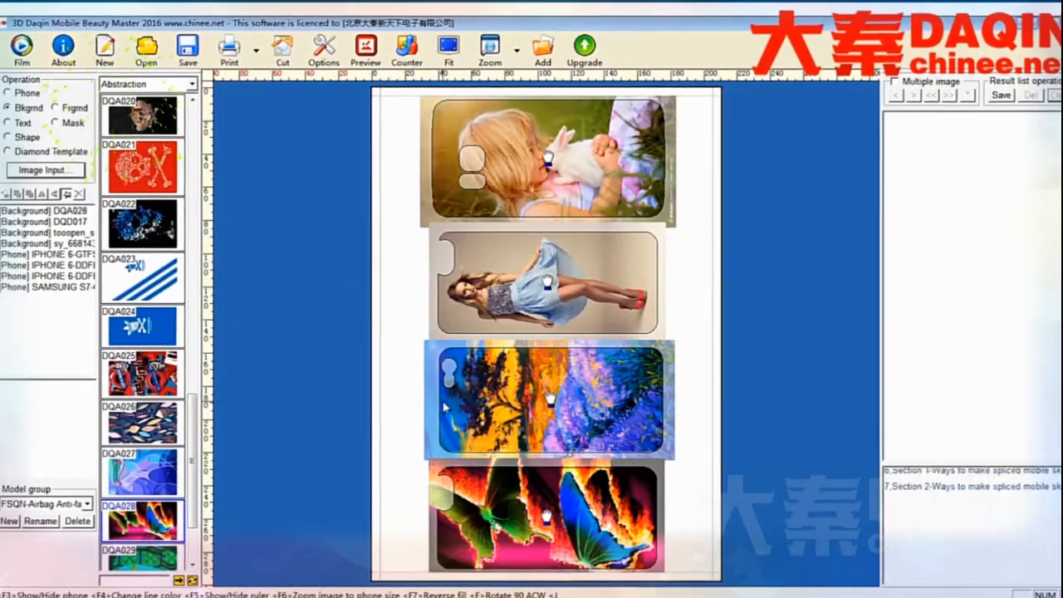
Start printing the page with the four phone skins.
left_click(231, 50)
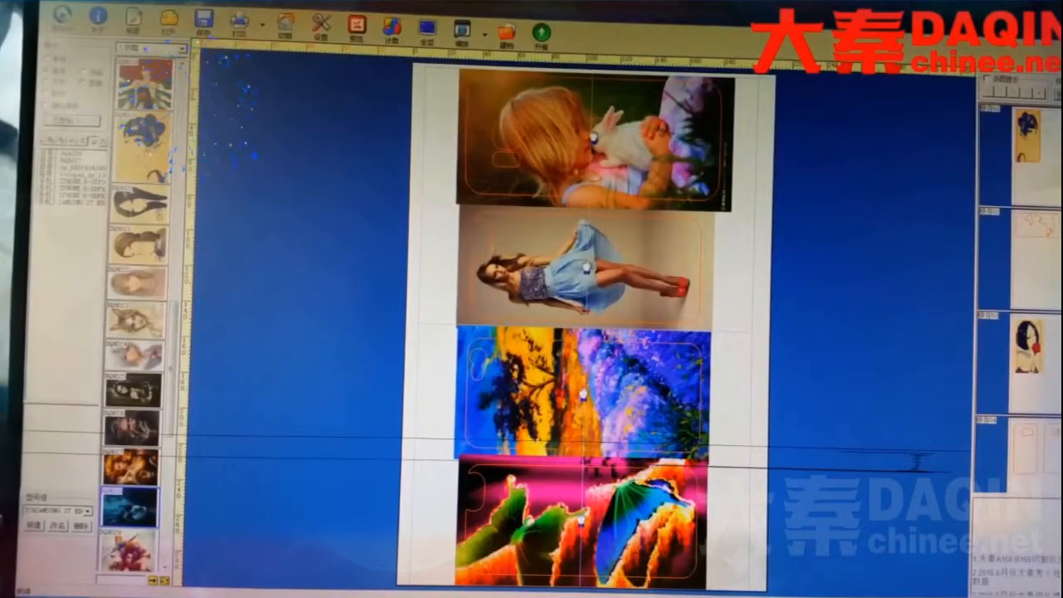